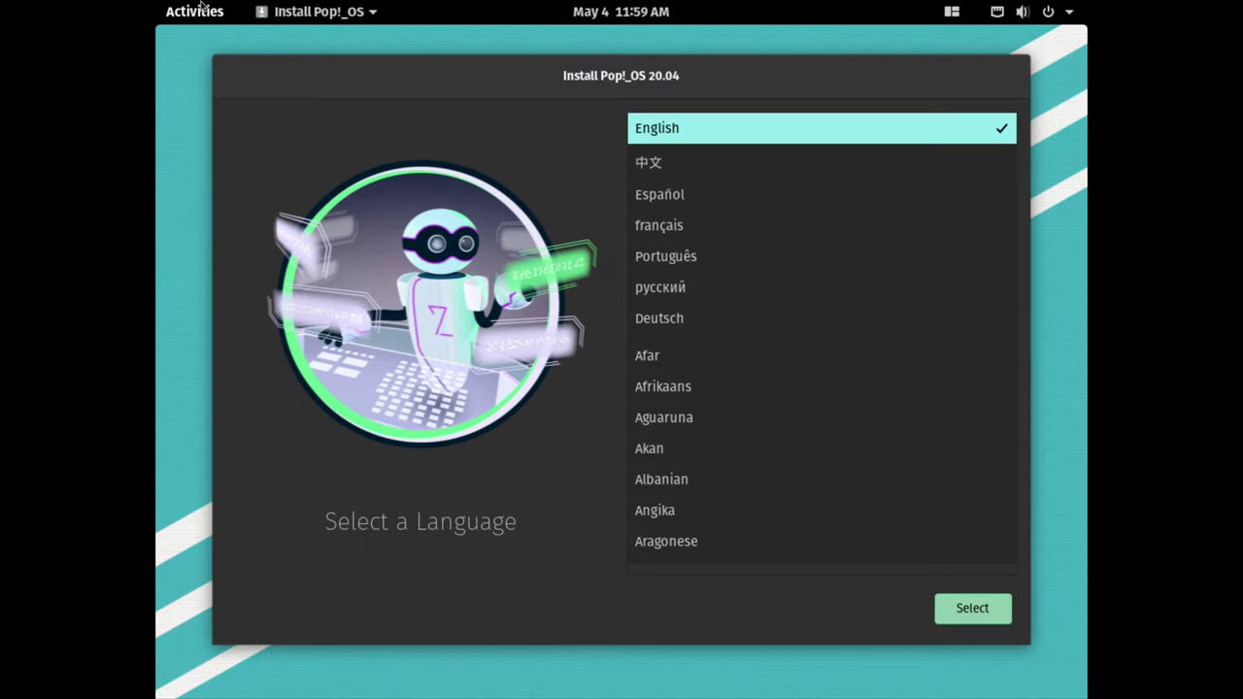
Pick English (United States) as the language and German (Switzerland, no dead keys) as the keyboard layout
{"action": "left_click", "coordinate": [690, 126]}
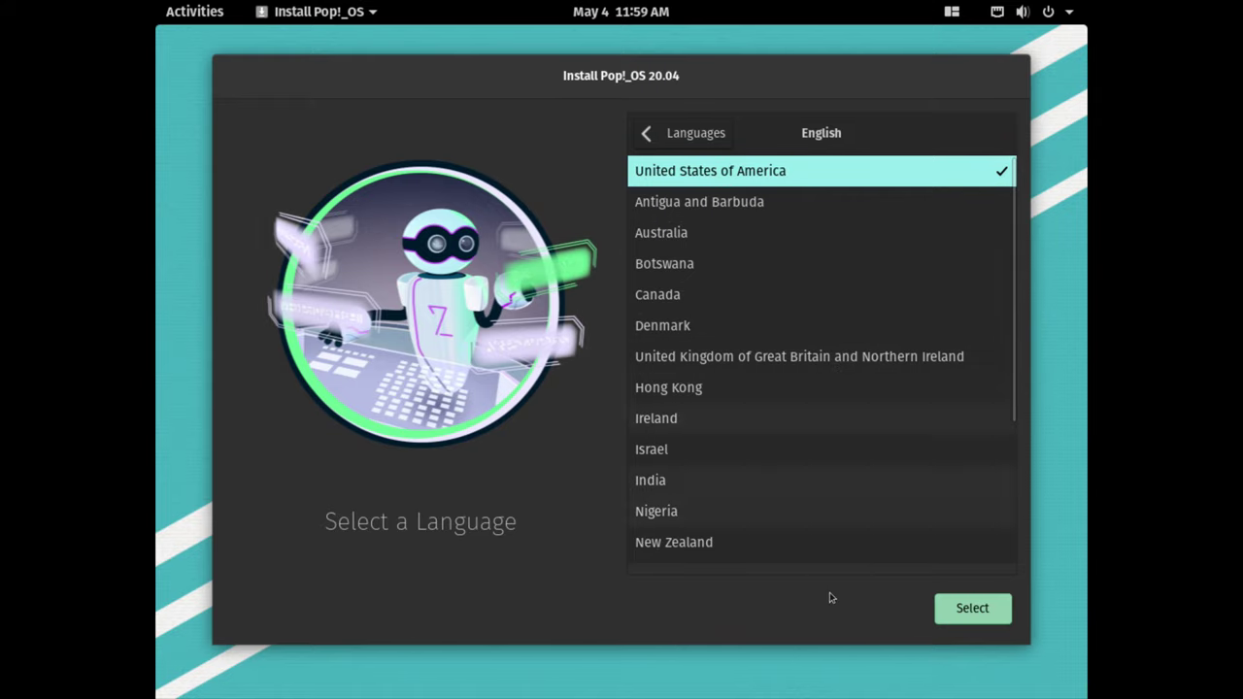
{"action": "left_click", "coordinate": [948, 612]}
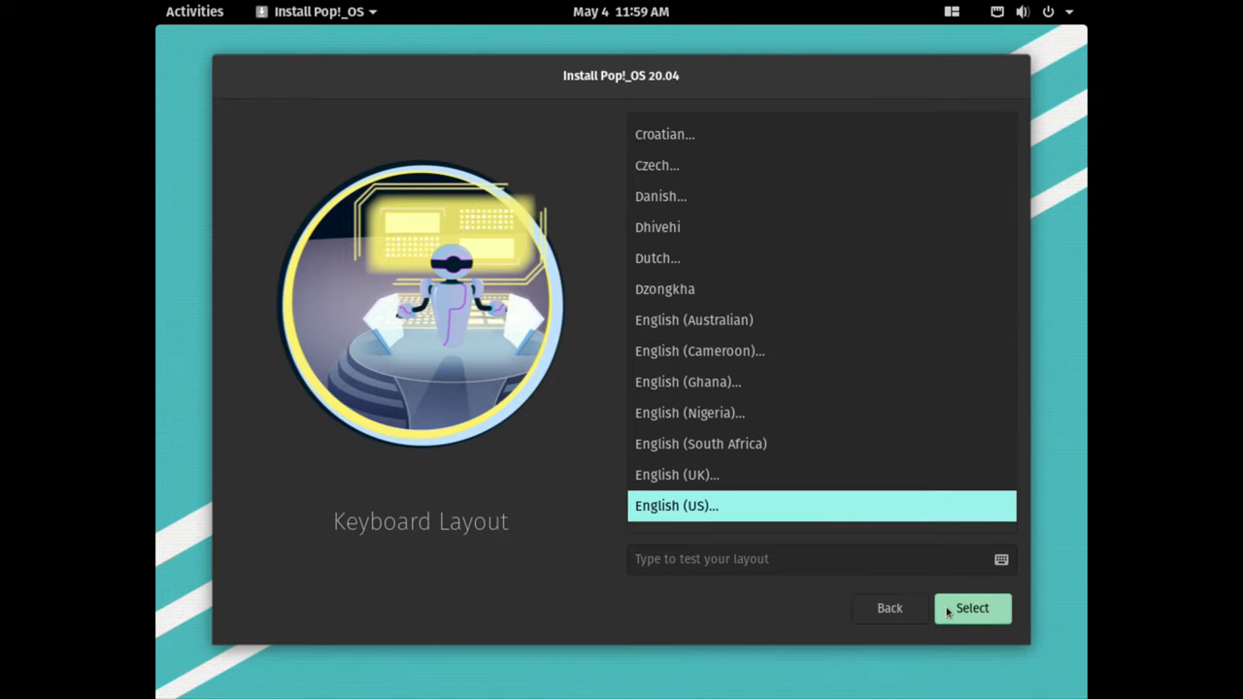
{"action": "scroll", "coordinate": [841, 392], "scroll_direction": "down", "scroll_amount": 10}
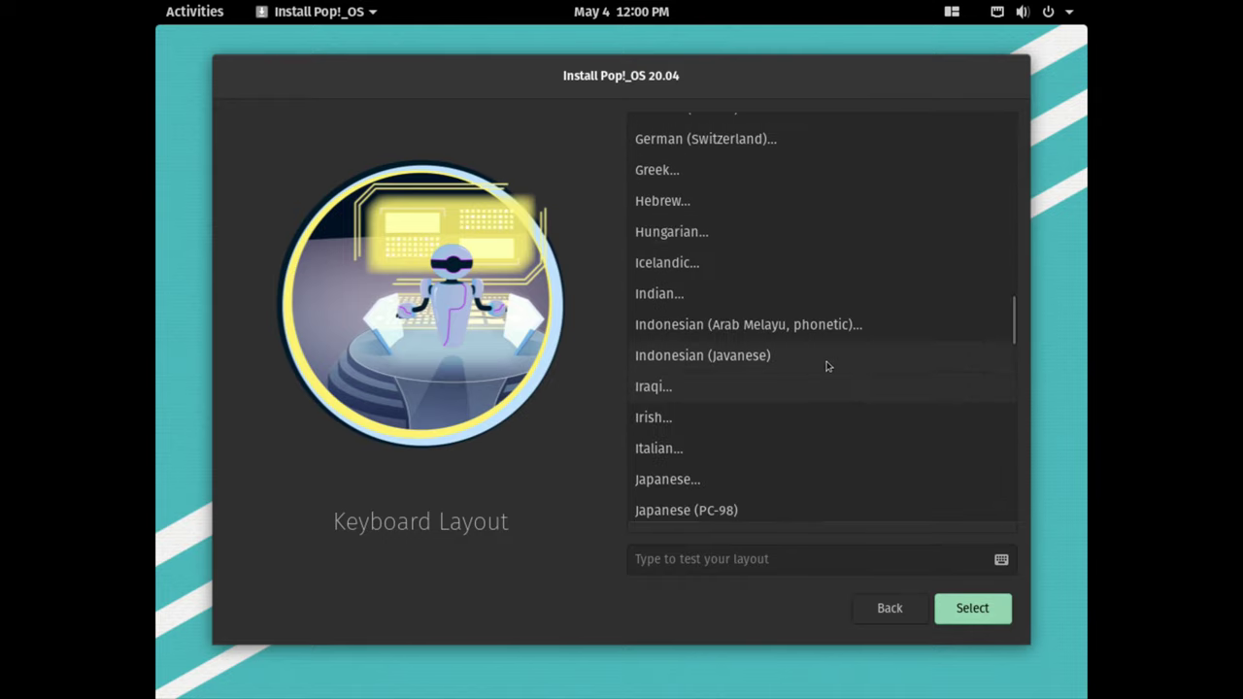
{"action": "left_click", "coordinate": [680, 245]}
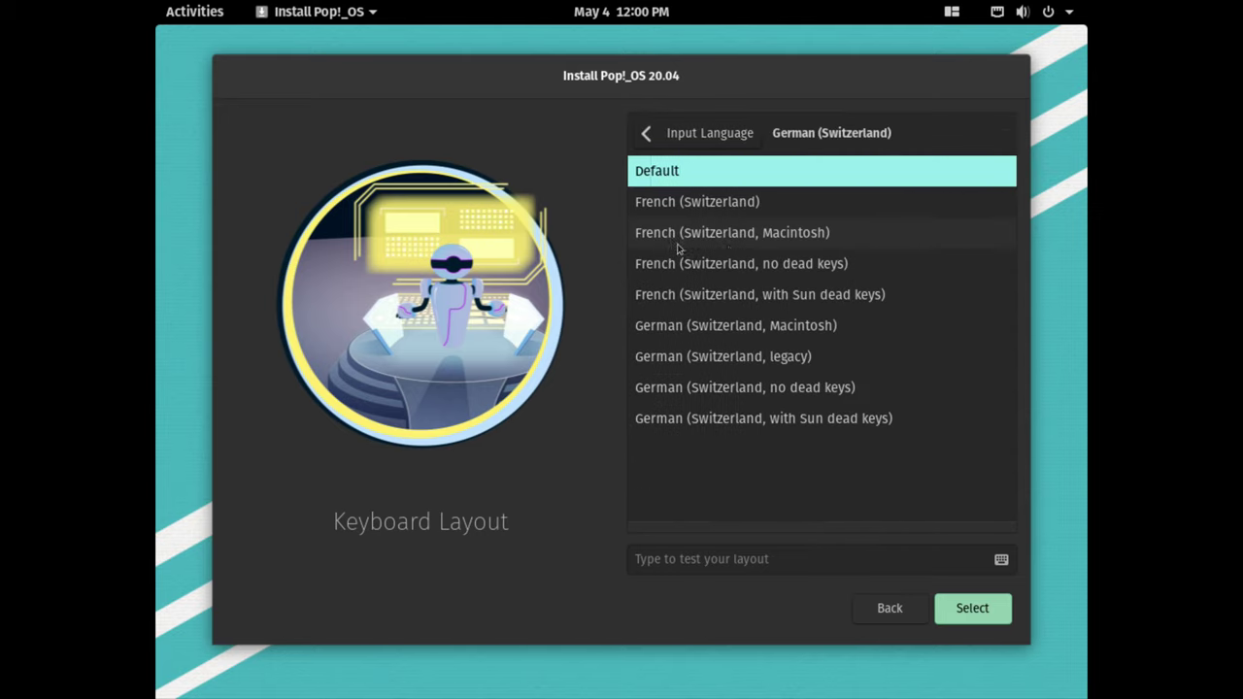
{"action": "left_click", "coordinate": [808, 389]}
{"action": "left_click", "coordinate": [987, 613]}
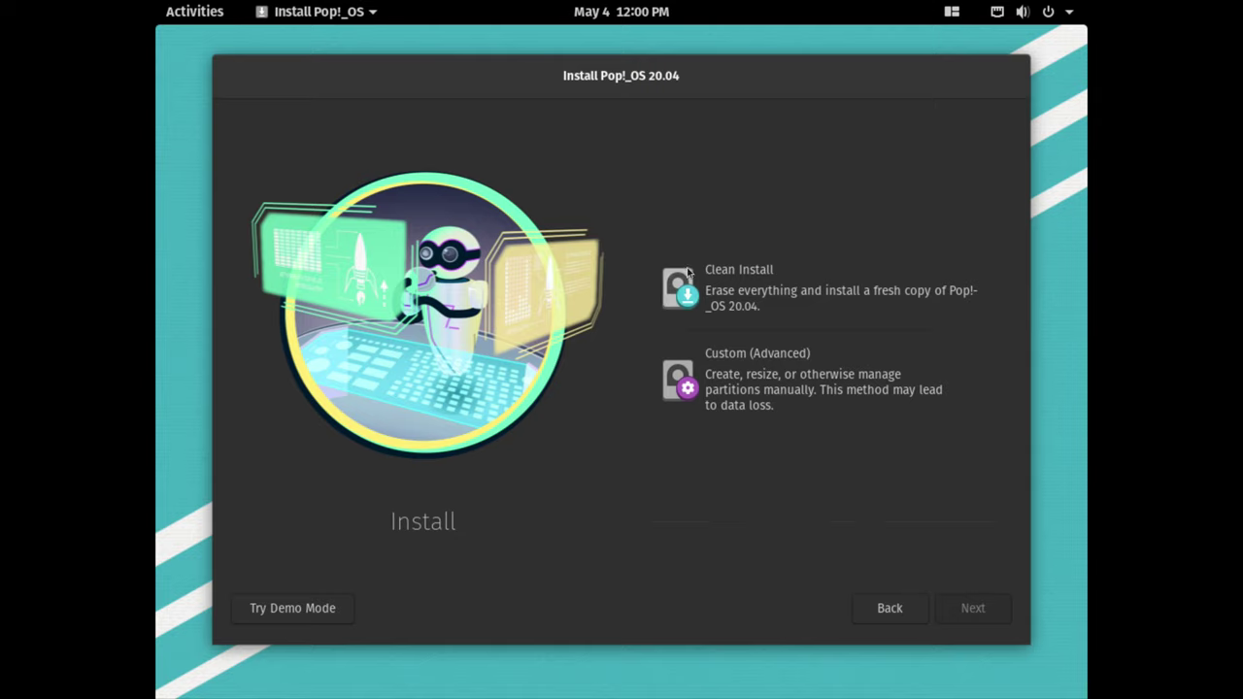
Clean-install onto the 150 GB Virtio Block Device, erasing it and choosing Don't Encrypt
{"action": "left_click", "coordinate": [838, 291]}
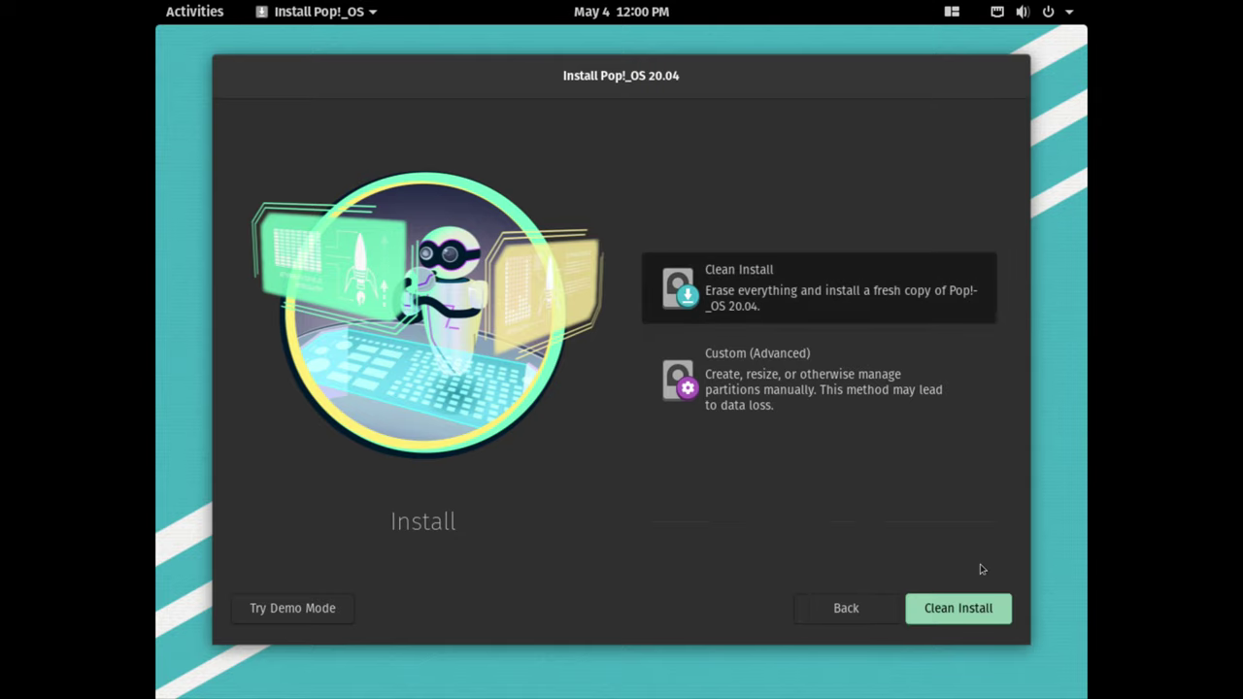
{"action": "left_click", "coordinate": [980, 619]}
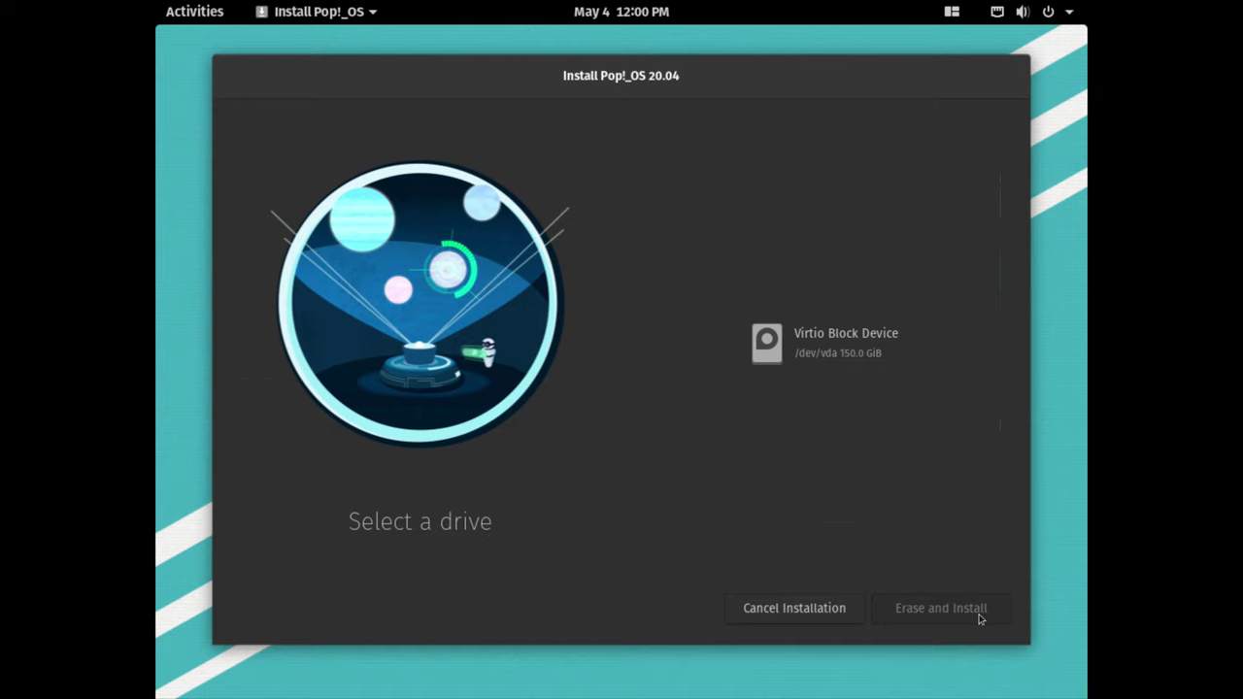
{"action": "left_click", "coordinate": [778, 336]}
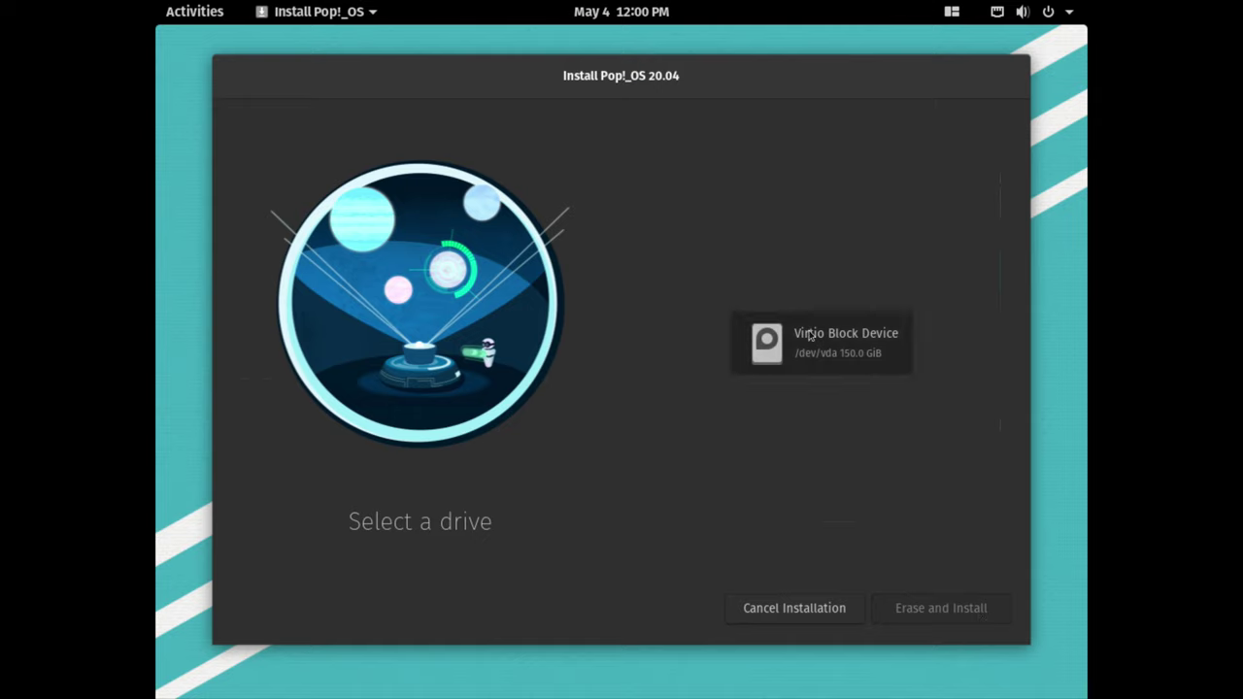
{"action": "left_click", "coordinate": [942, 609]}
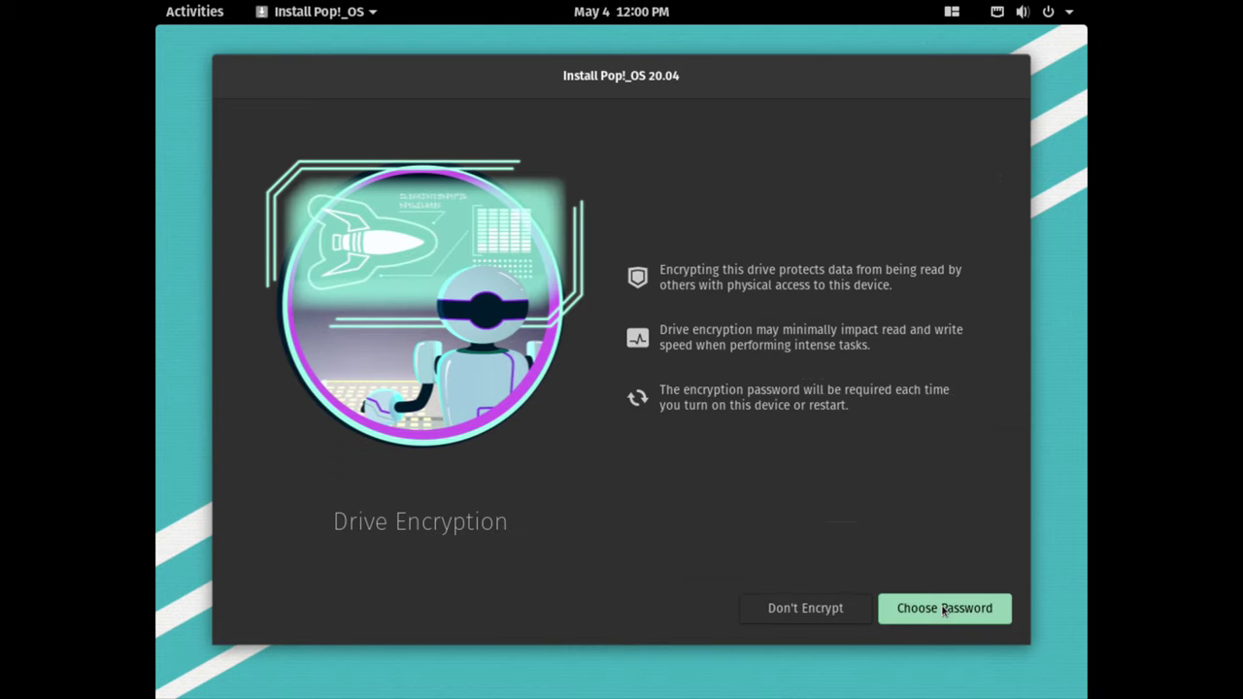
{"action": "left_click", "coordinate": [802, 608]}
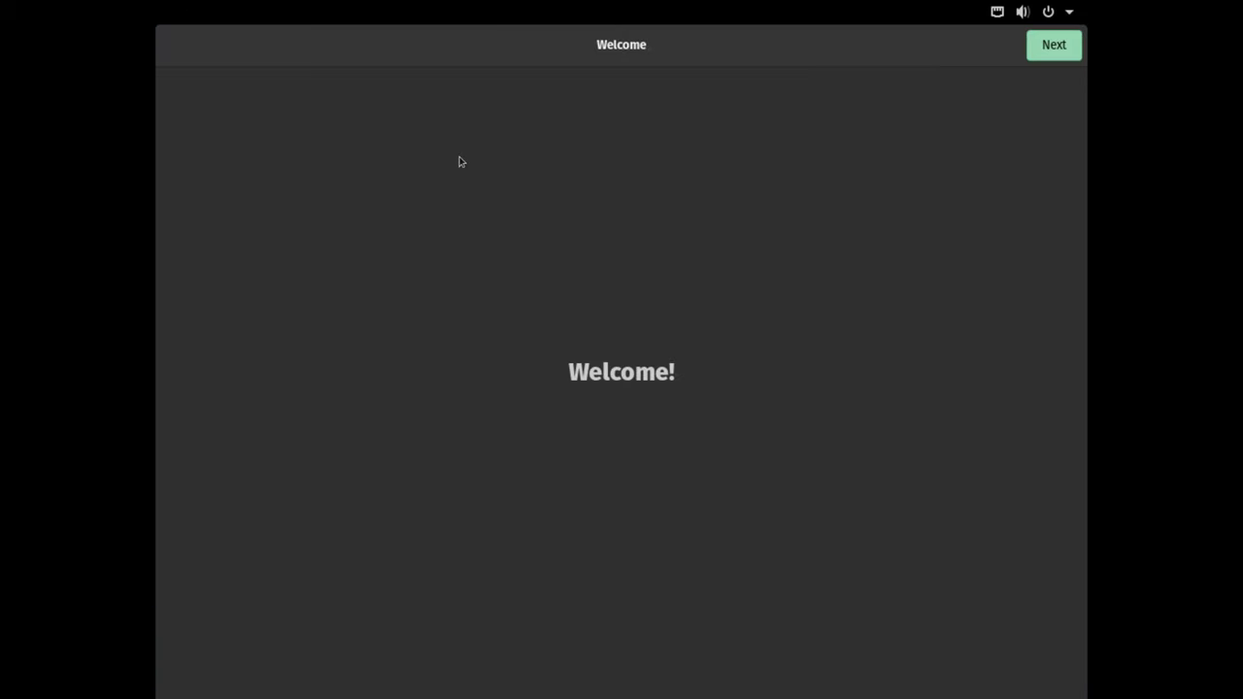
Pass the Welcome, Typing and Privacy pages, keeping Swiss German keyboard and location services
{"action": "left_click", "coordinate": [1059, 51]}
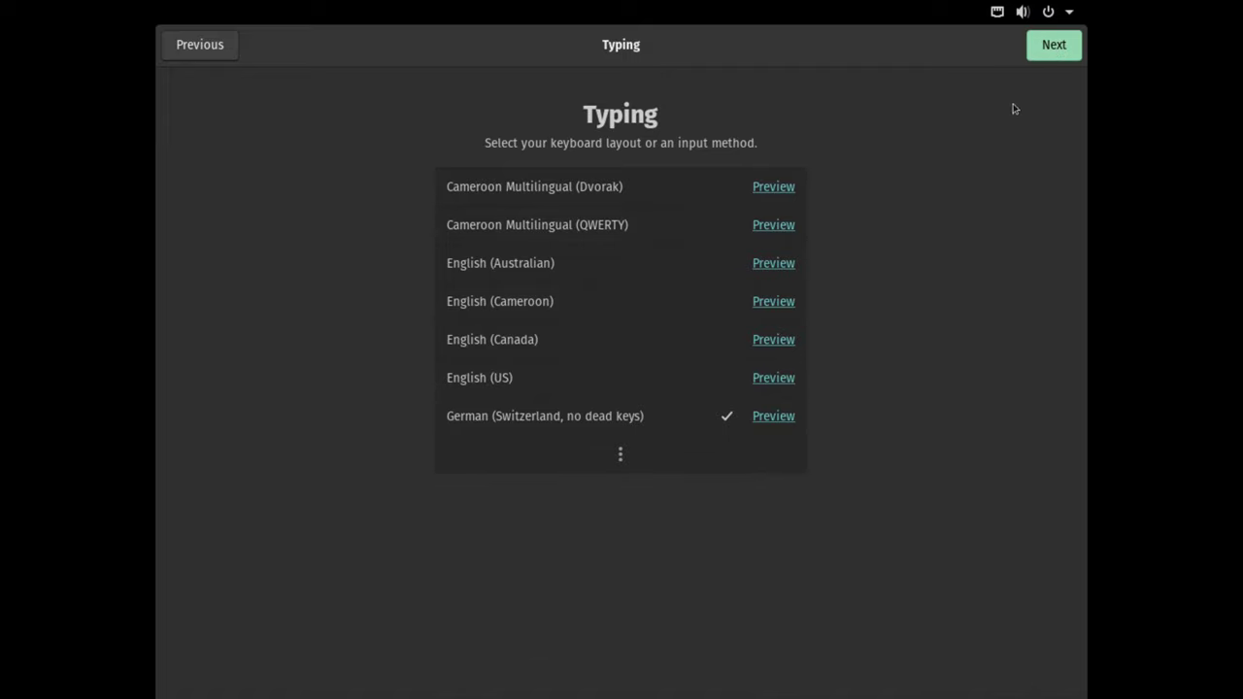
{"action": "left_click", "coordinate": [1052, 56]}
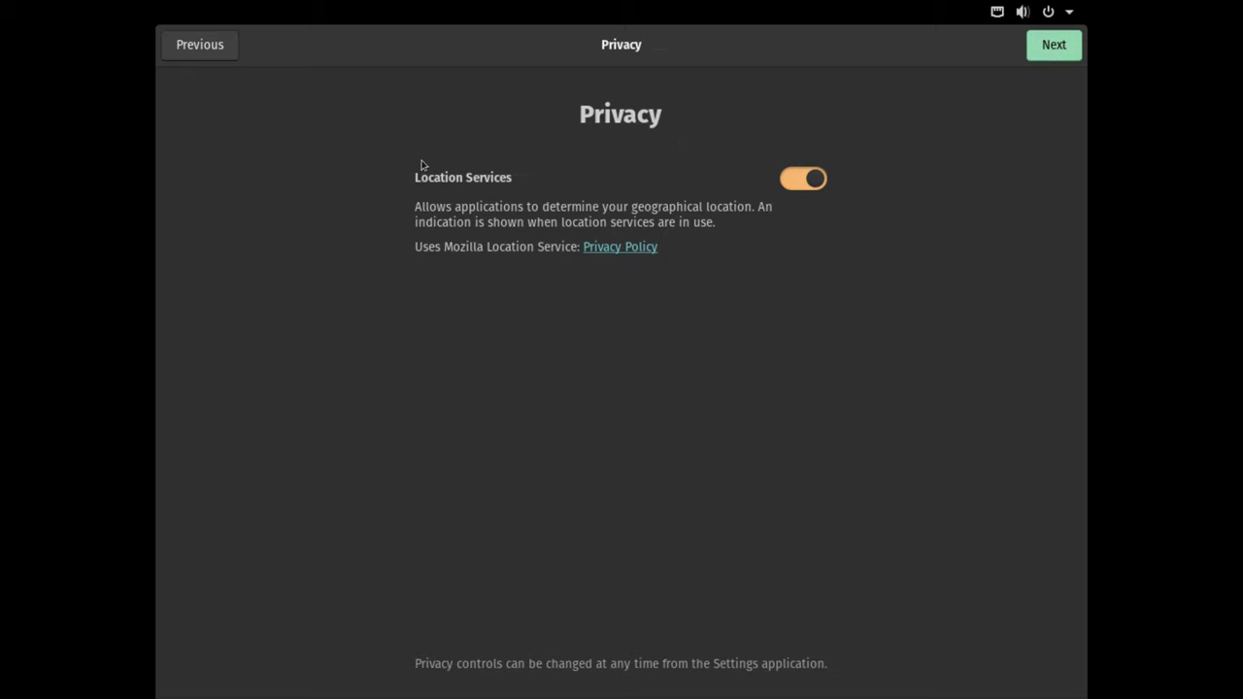
{"action": "left_click", "coordinate": [1039, 58]}
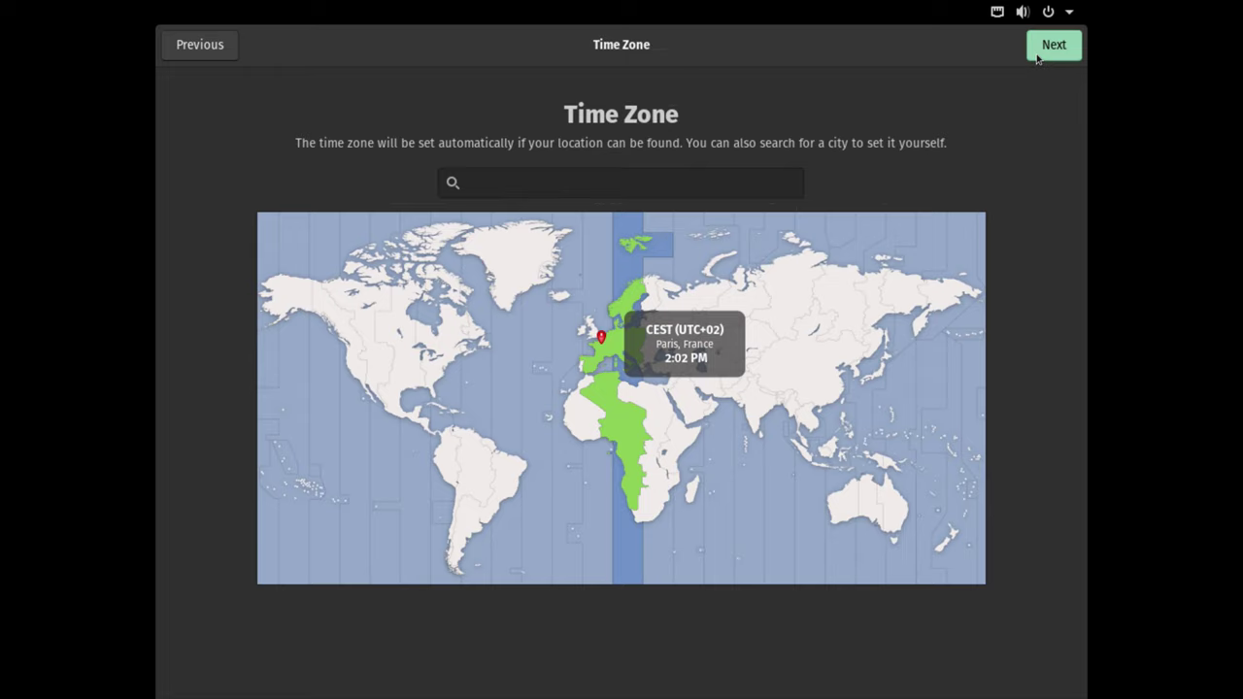
Search 'Zurich' and set the time zone to Zurich-Kloten, Switzerland
{"action": "left_click", "coordinate": [513, 178]}
{"action": "type", "text": "Zur"}
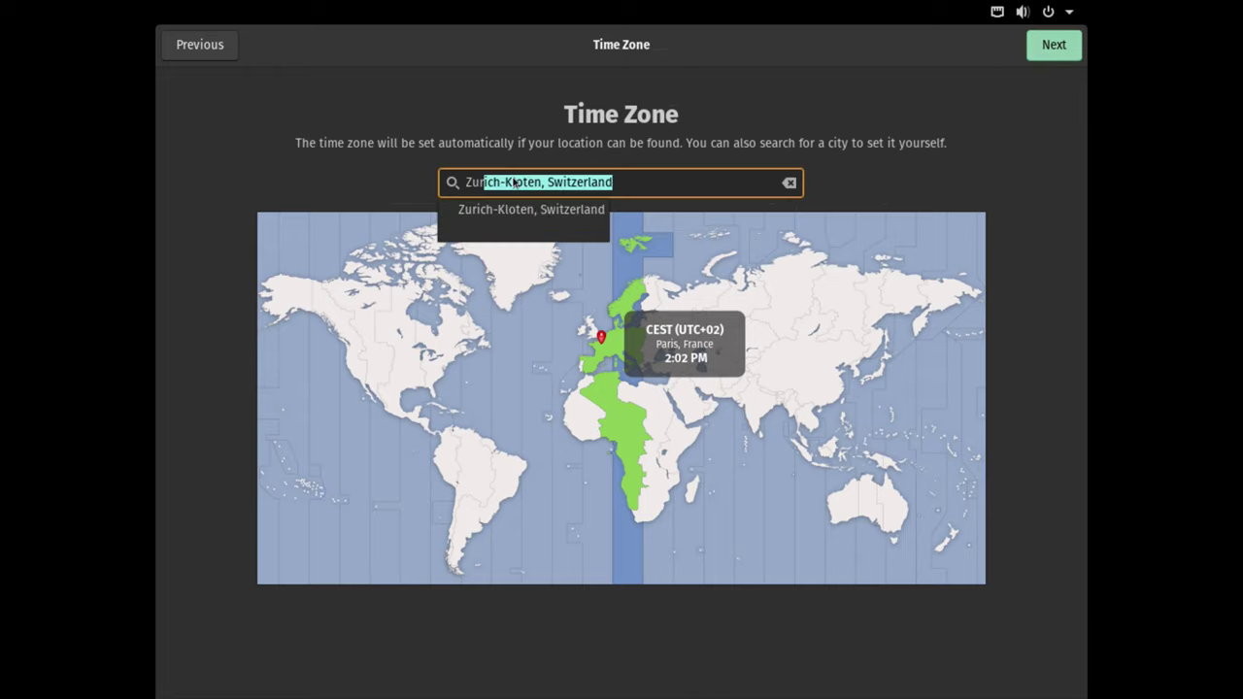
{"action": "type", "text": "ich"}
{"action": "left_click", "coordinate": [515, 209]}
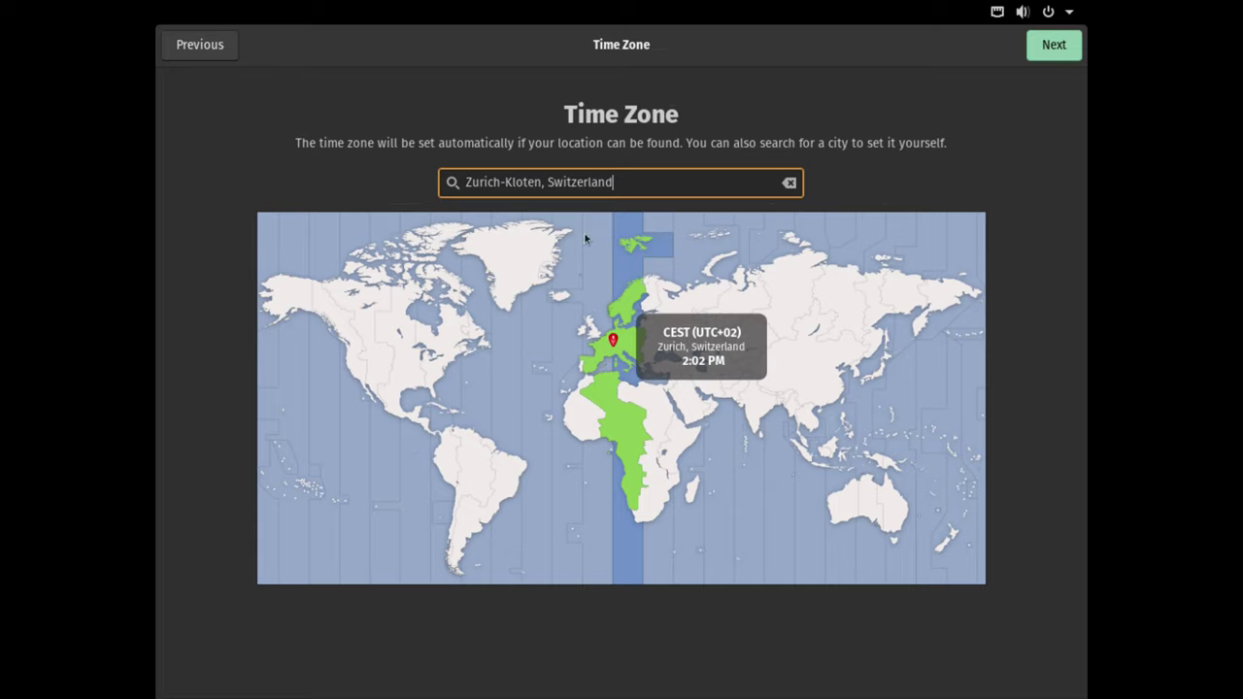
{"action": "left_click", "coordinate": [1050, 55]}
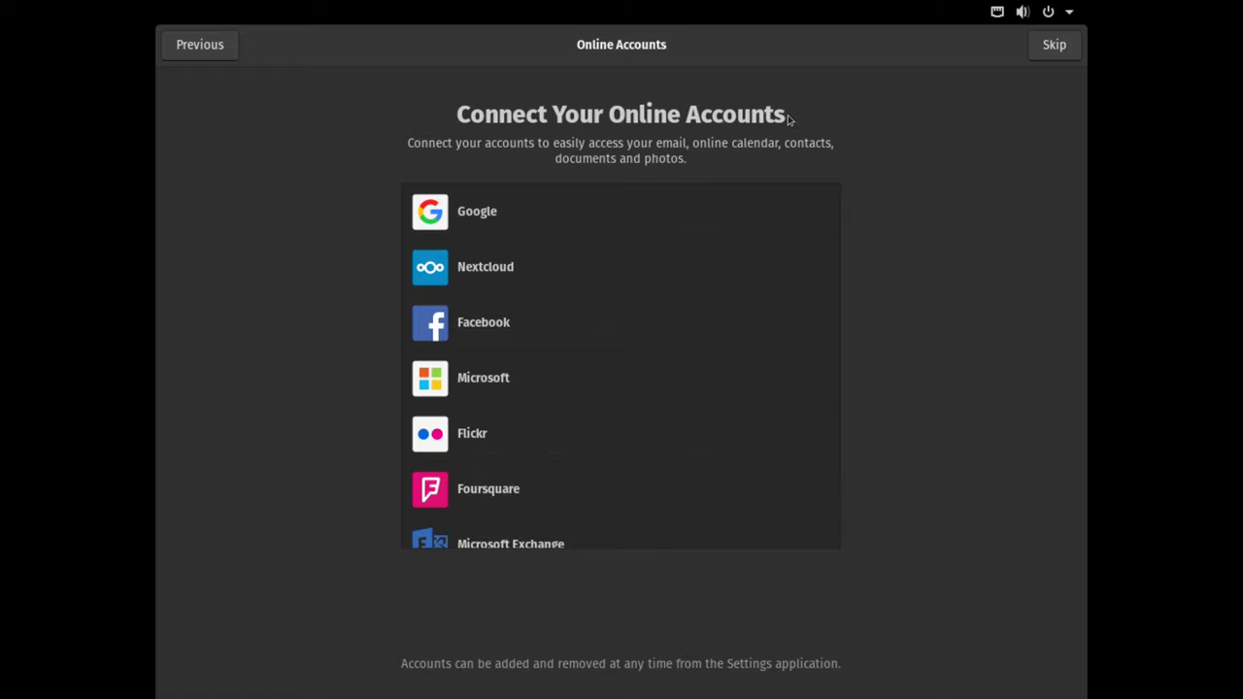
Skip online accounts and enter the user's full name and a shortened username
{"action": "left_click", "coordinate": [1056, 47]}
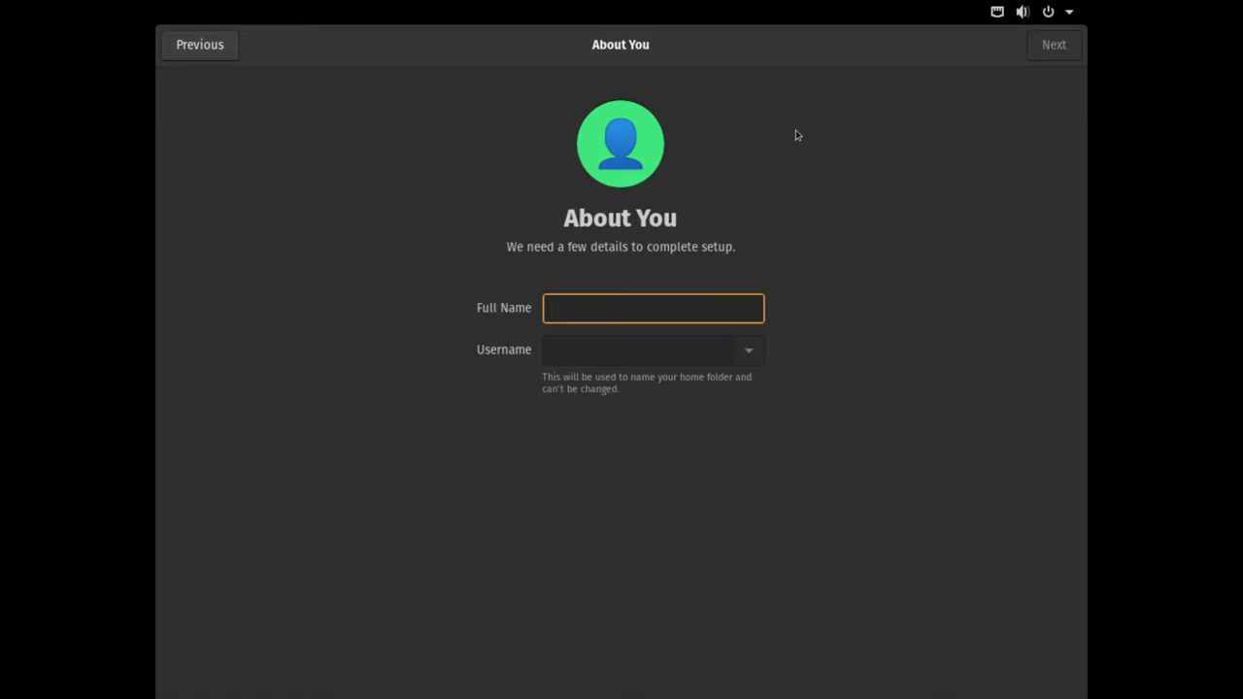
{"action": "type", "text": "Ermanno Ferrari"}
{"action": "key", "text": "Tab"}
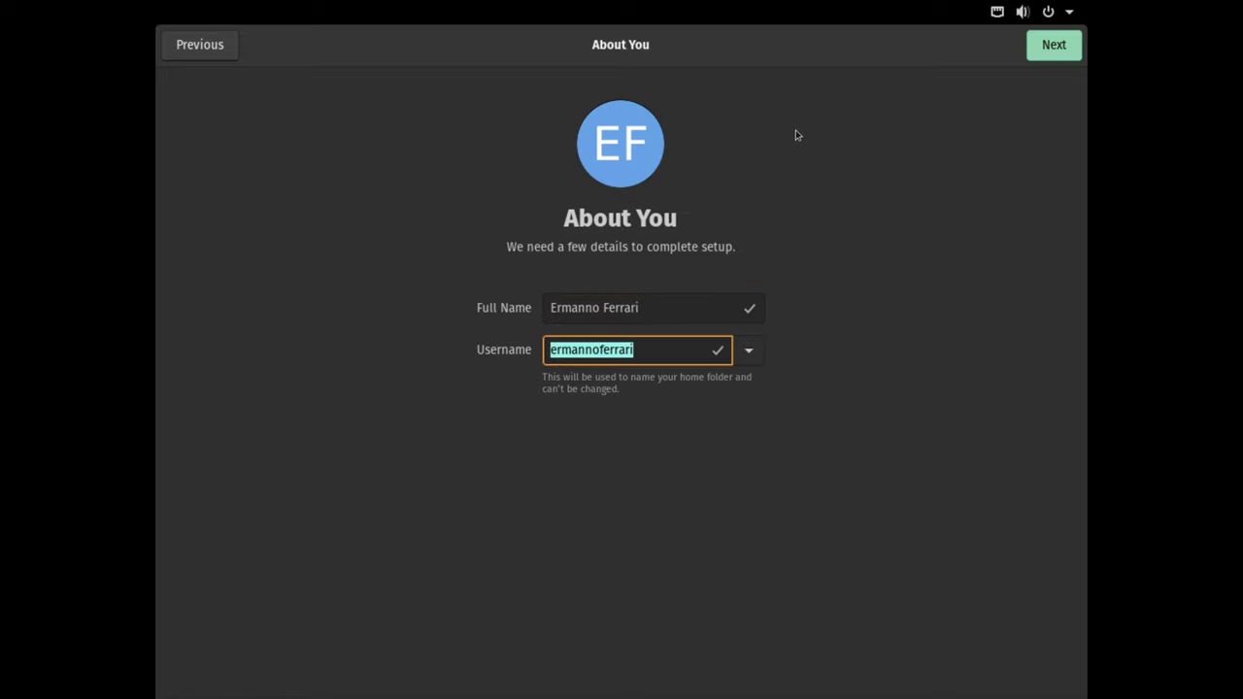
{"action": "type", "text": "ermanno"}
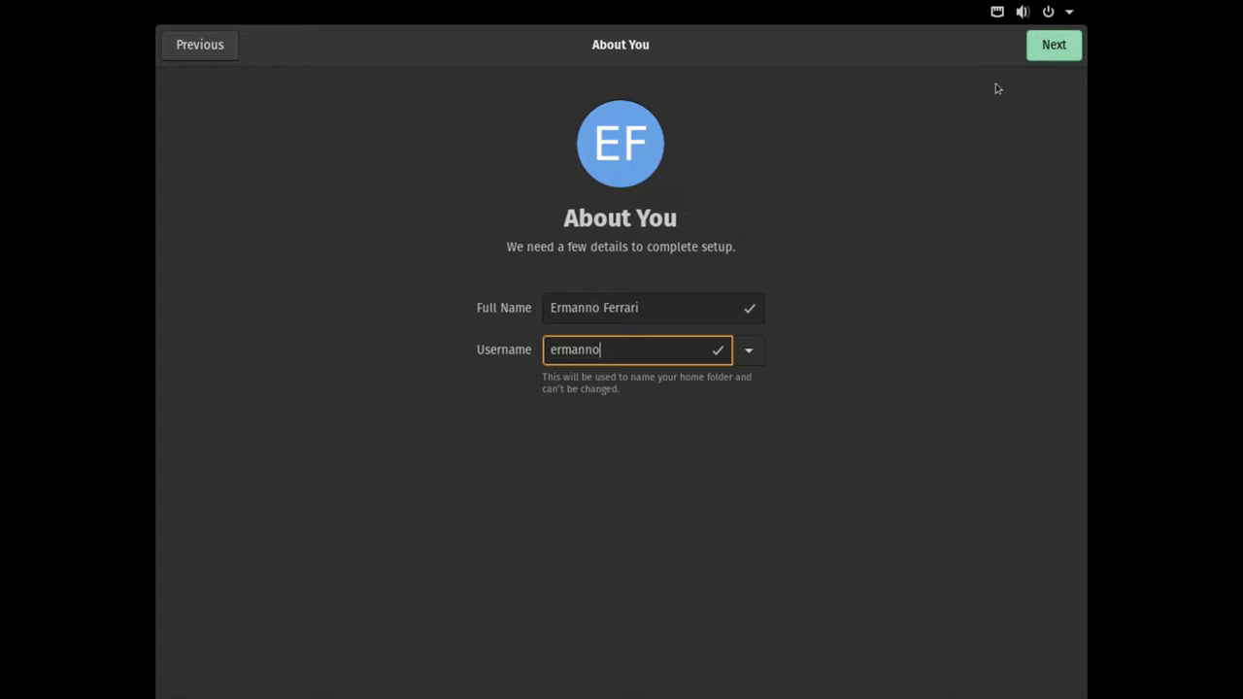
{"action": "left_click", "coordinate": [1048, 50]}
Enter and confirm the account password, then finish setup to the desktop
{"action": "type", "text": "*********"}
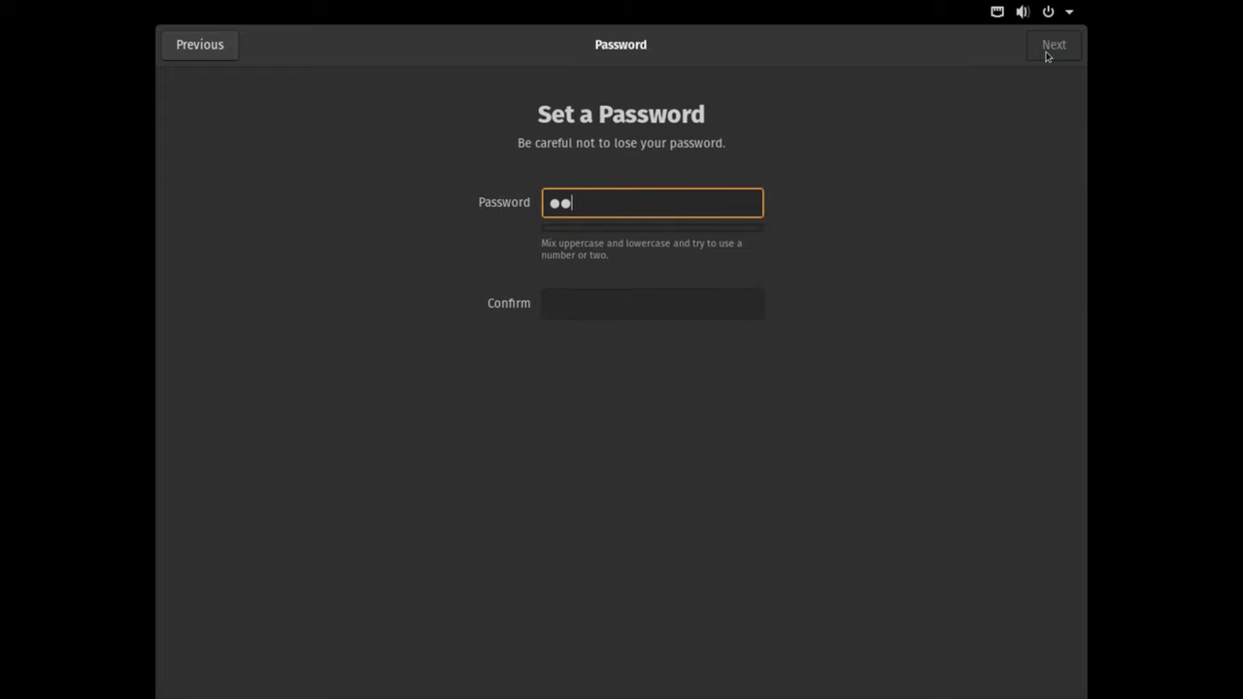
{"action": "key", "text": "Tab"}
{"action": "type", "text": "*********"}
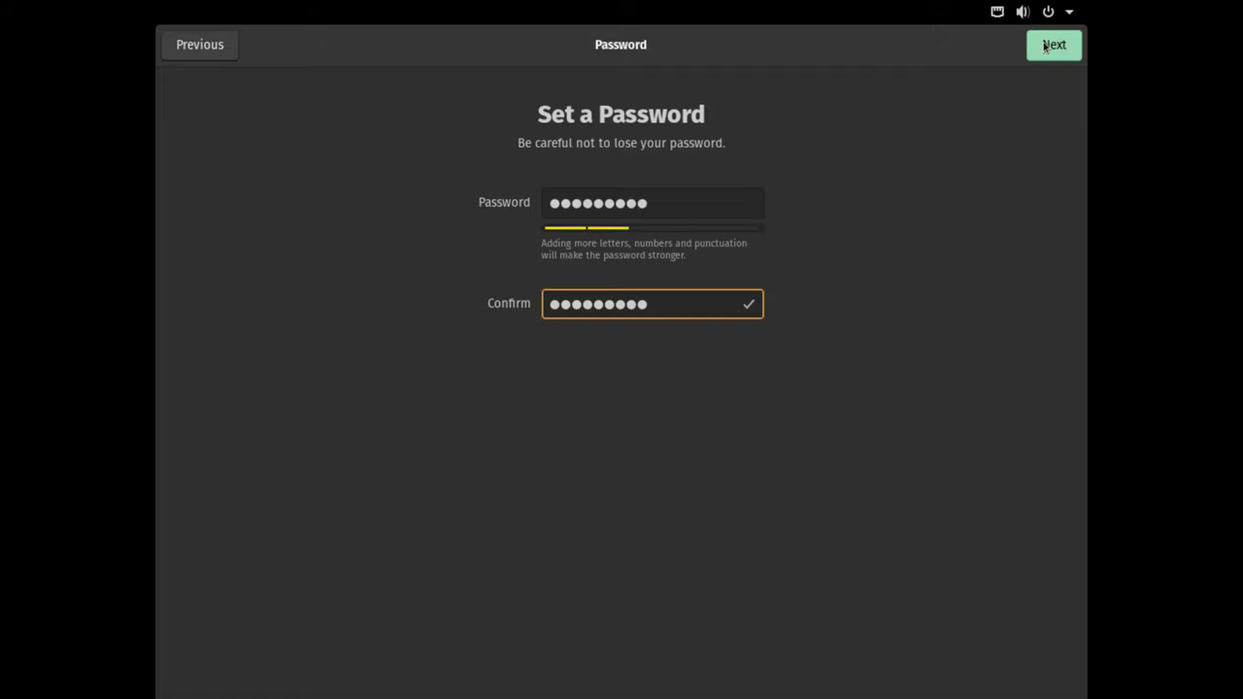
{"action": "left_click", "coordinate": [1045, 46]}
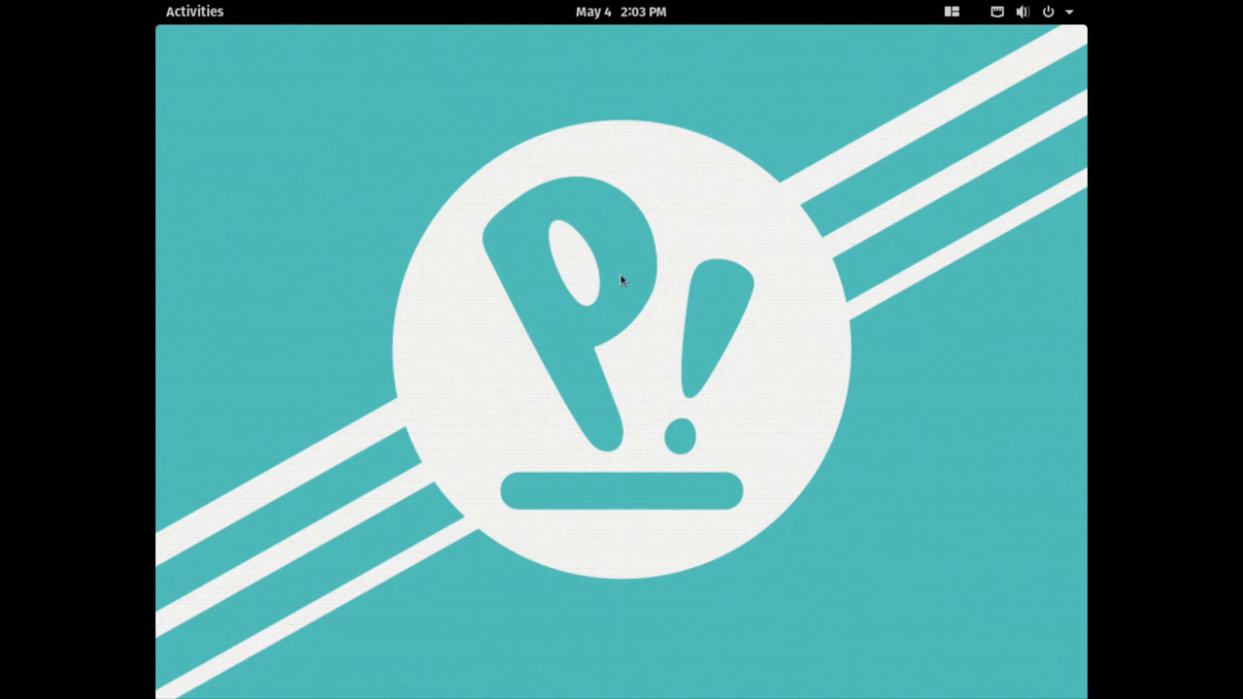
Open display settings from the desktop menu and set resolution to 3840 × 2160 (16:9)
{"action": "right_click", "coordinate": [515, 172]}
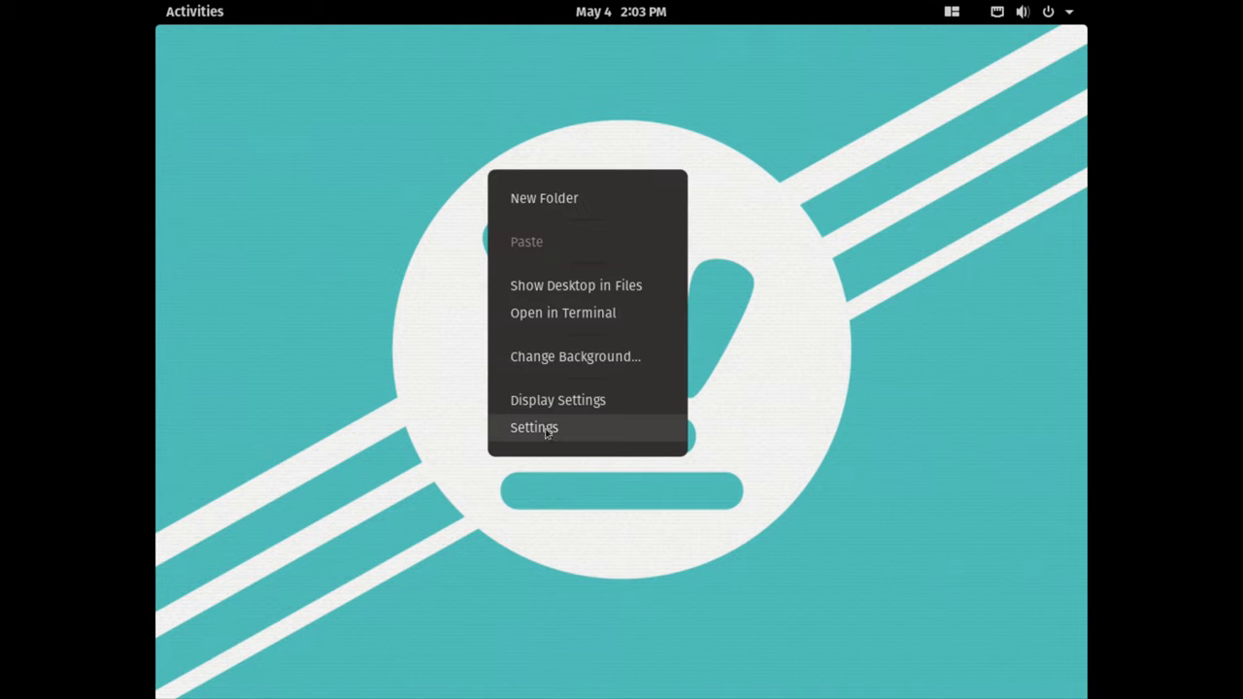
{"action": "left_click", "coordinate": [569, 400]}
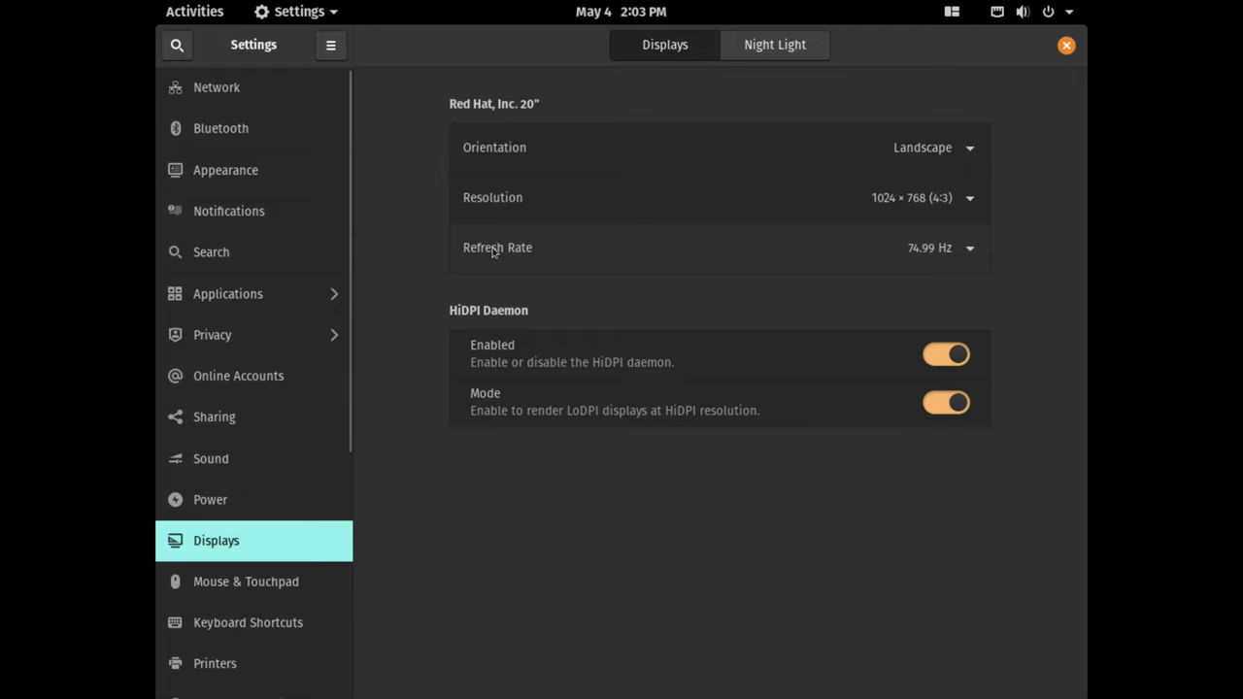
{"action": "left_click", "coordinate": [884, 199]}
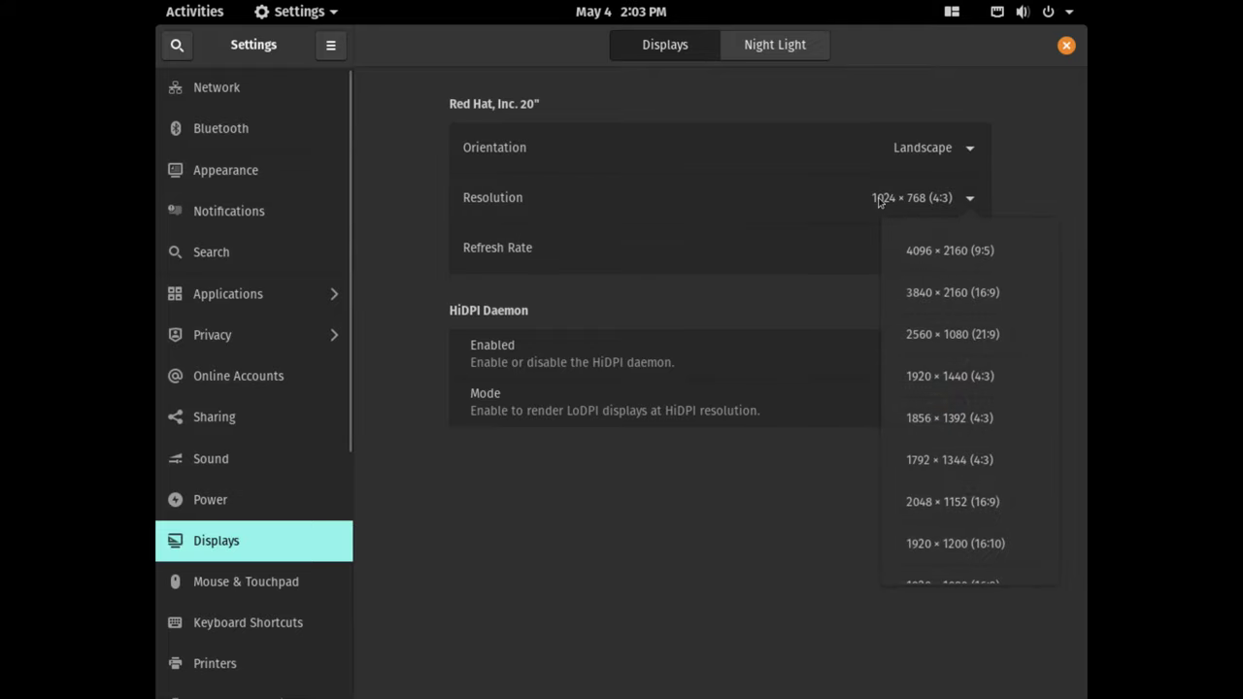
{"action": "left_click", "coordinate": [926, 300]}
Set 200 % scale, apply and keep the changes, then close Settings
{"action": "left_click", "coordinate": [821, 250]}
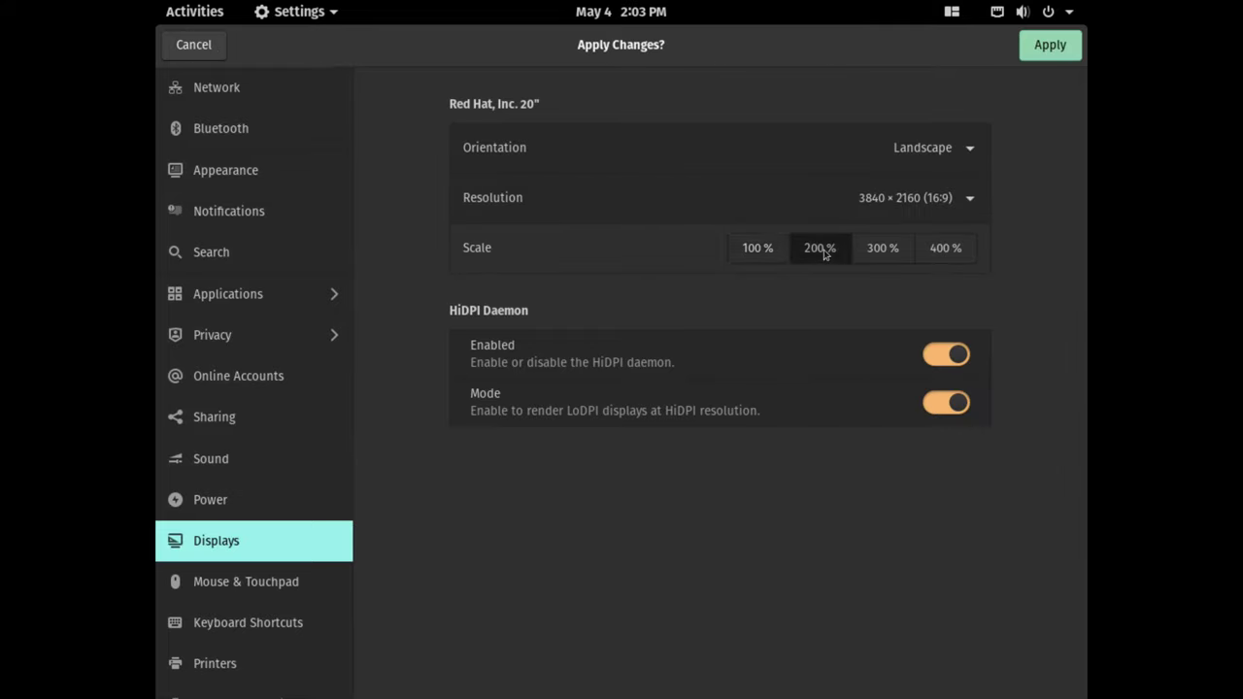
{"action": "left_click", "coordinate": [1051, 44]}
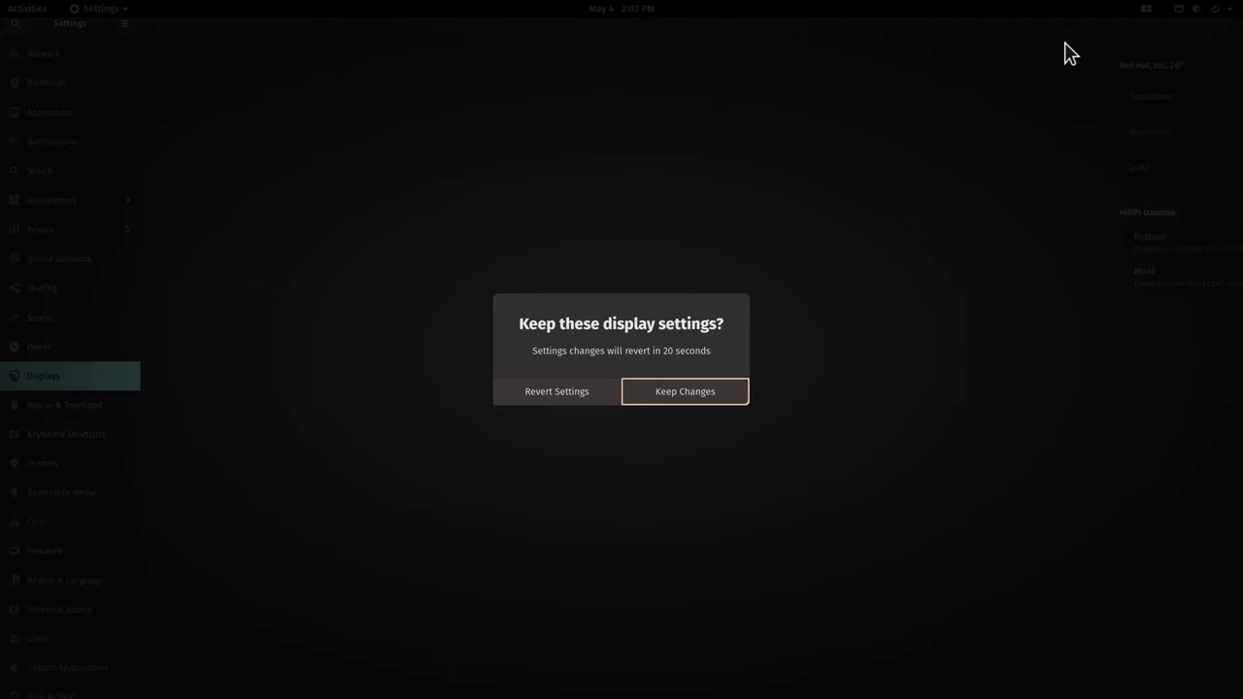
{"action": "left_click", "coordinate": [677, 393]}
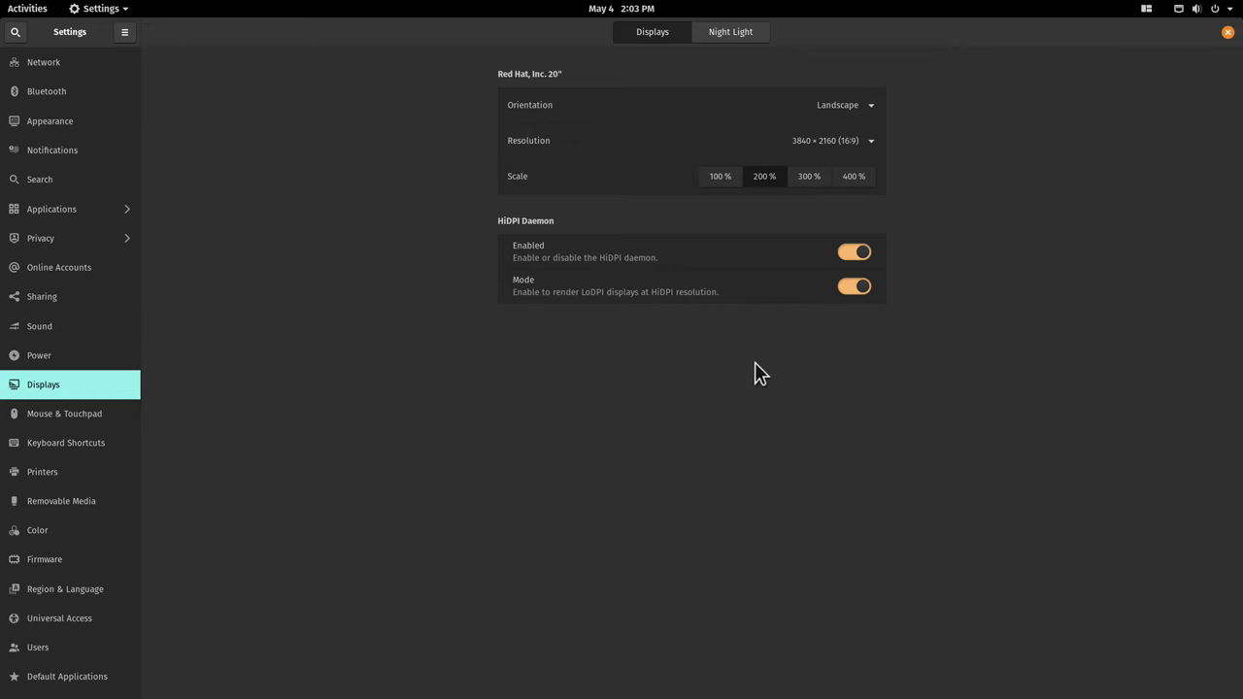
{"action": "left_click", "coordinate": [1227, 34]}
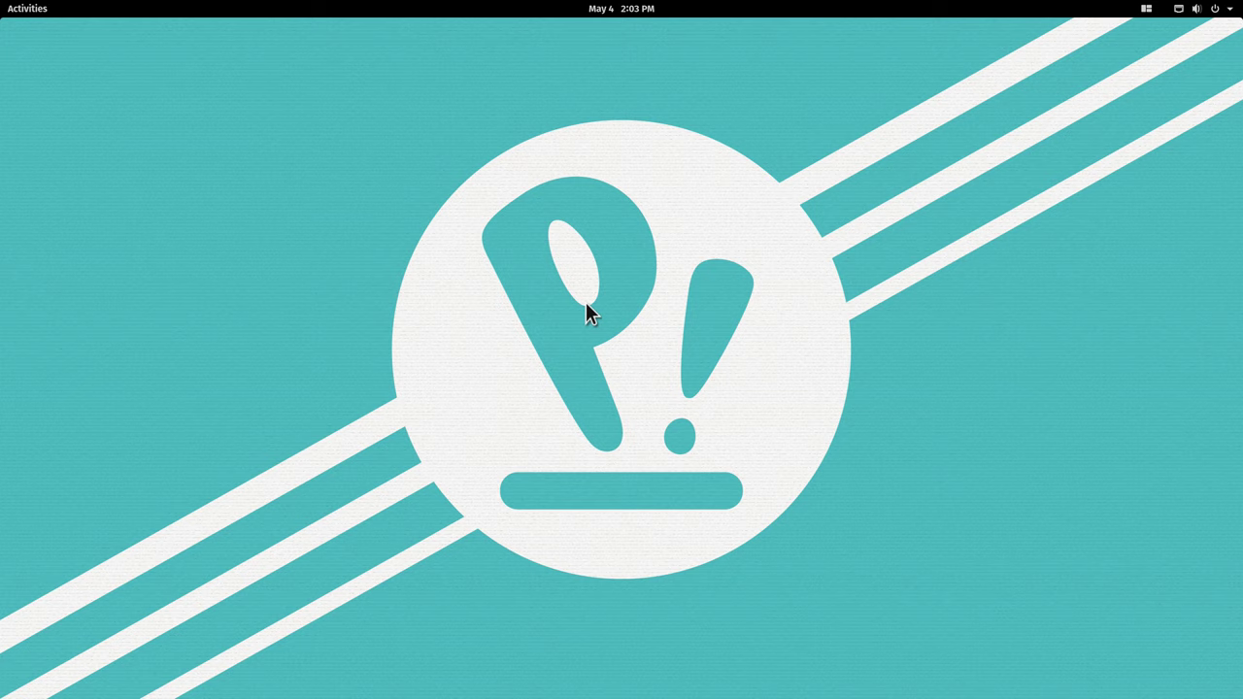
Open Settings from the desktop menu, go to About, and view the OS Upgrade page
{"action": "right_click", "coordinate": [303, 178]}
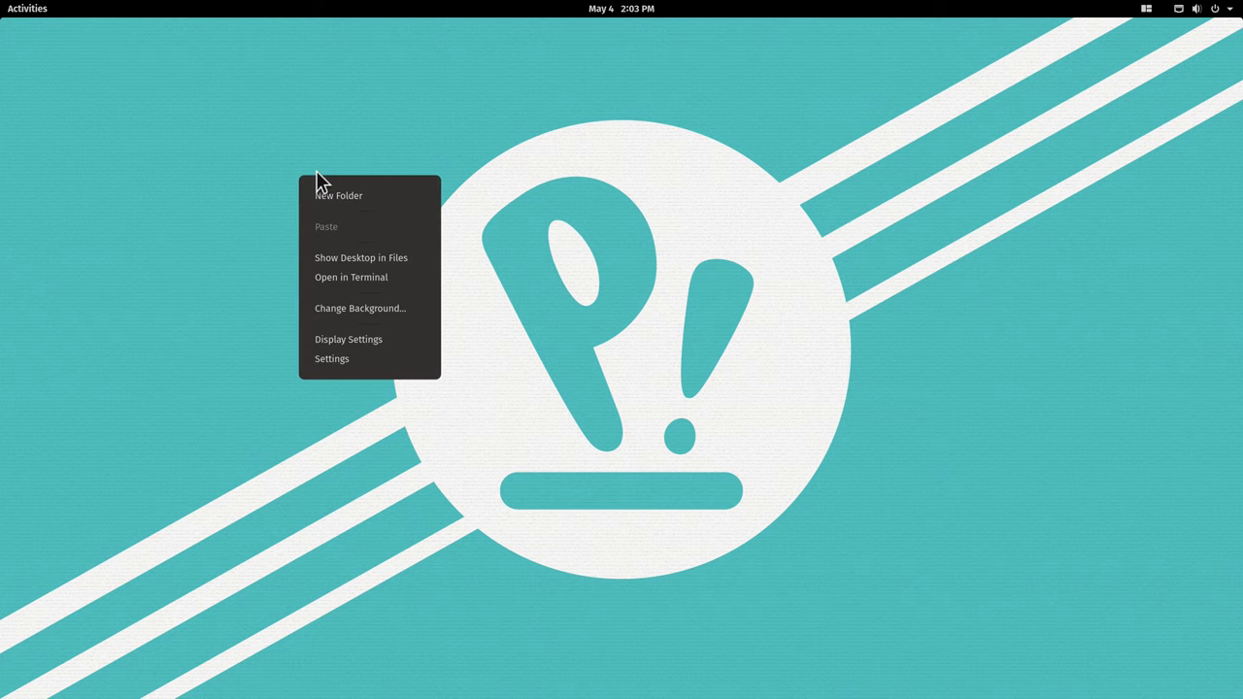
{"action": "left_click", "coordinate": [355, 358]}
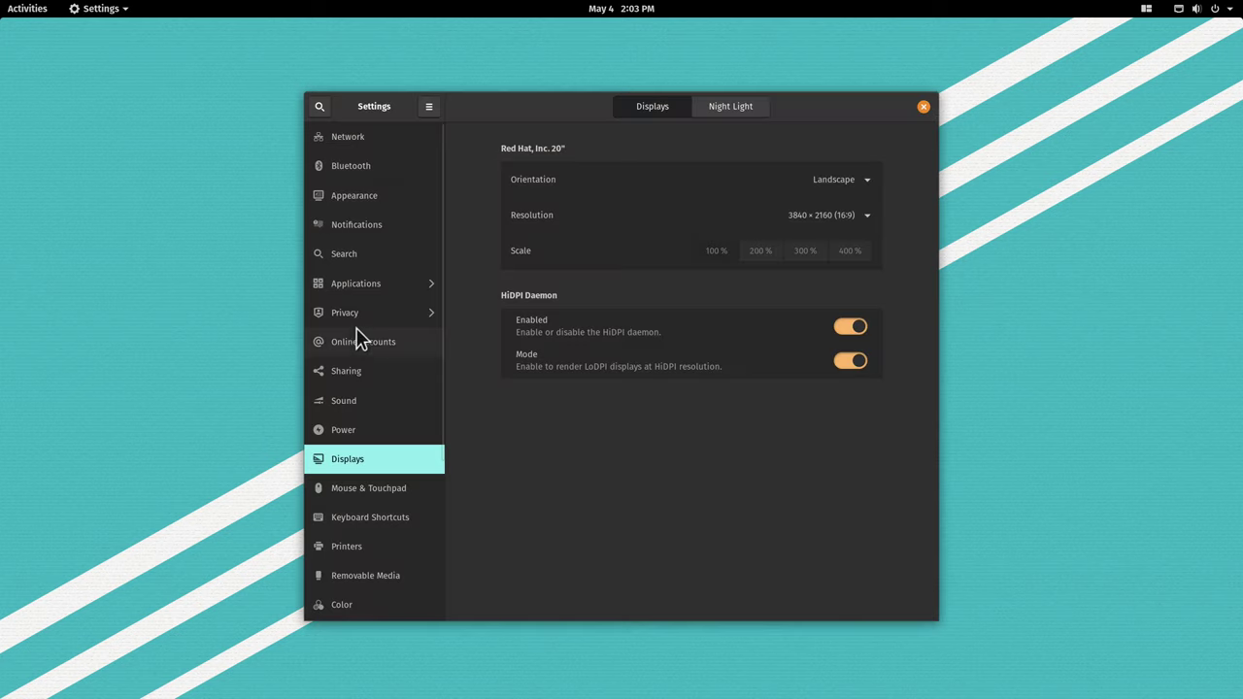
{"action": "scroll", "coordinate": [349, 332], "scroll_direction": "down", "scroll_amount": 5}
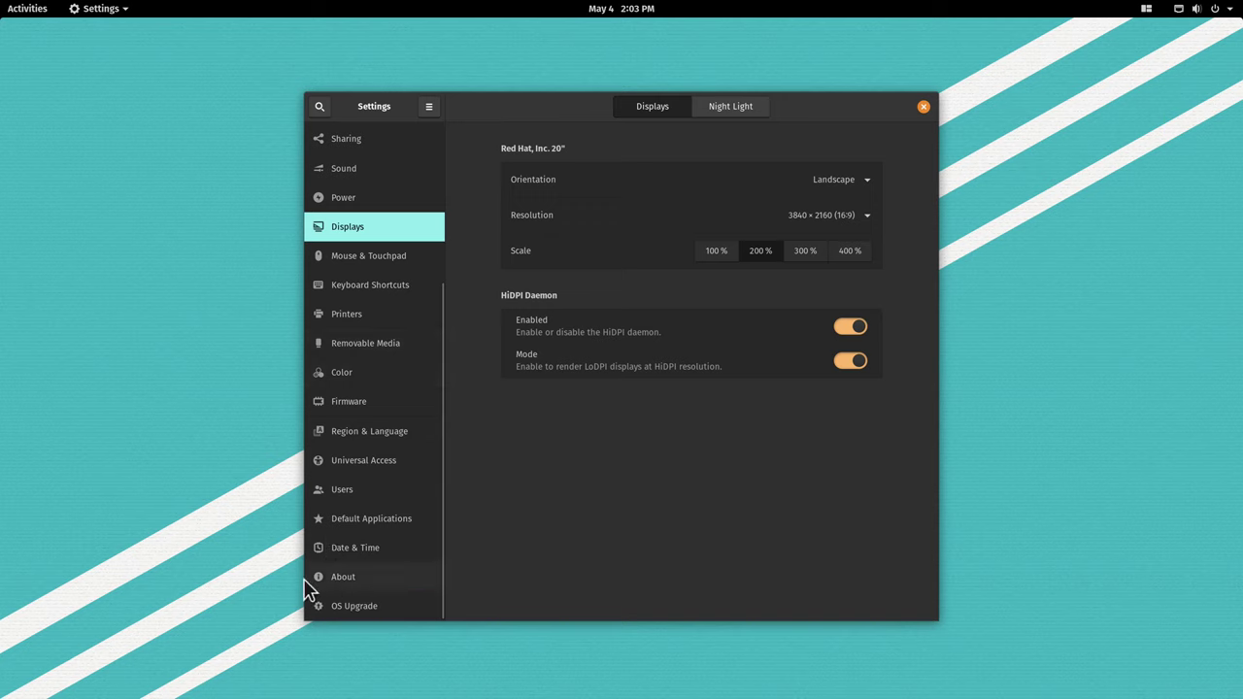
{"action": "left_click", "coordinate": [352, 577]}
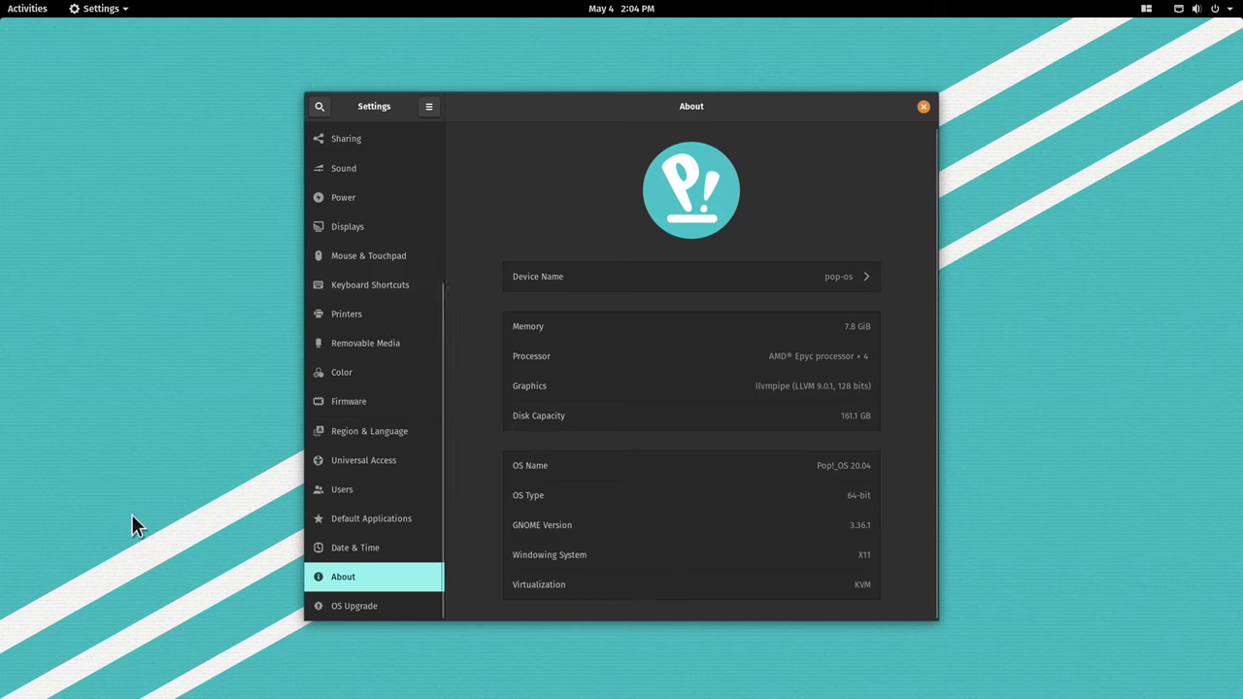
{"action": "left_click", "coordinate": [342, 610]}
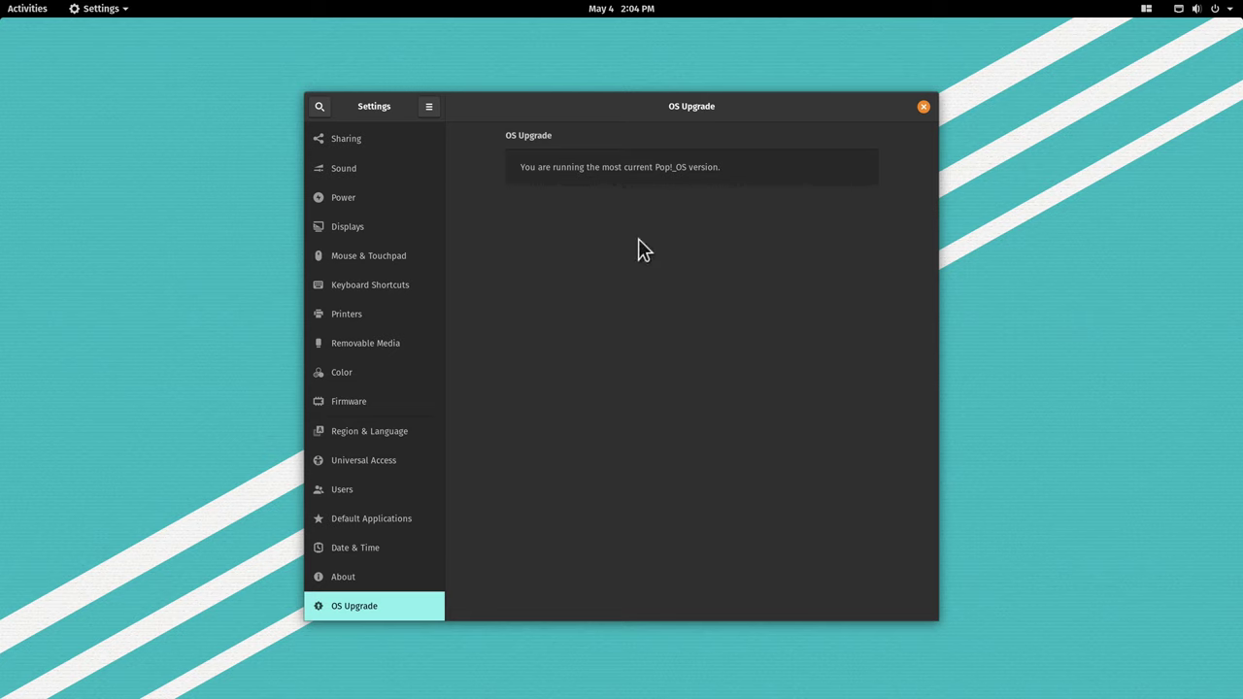
Set the desert dunes photo as wallpaper, view the light/dark theme choices, and close Settings
{"action": "scroll", "coordinate": [387, 358], "scroll_direction": "up", "scroll_amount": 5}
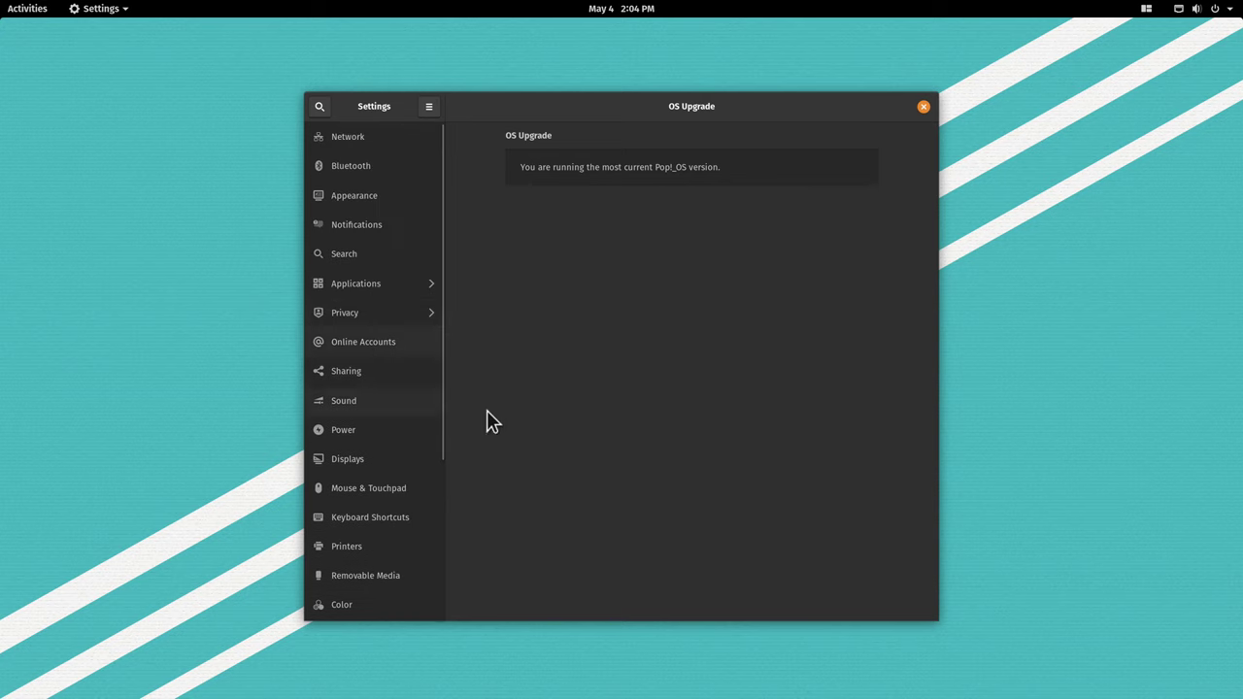
{"action": "left_click", "coordinate": [351, 195]}
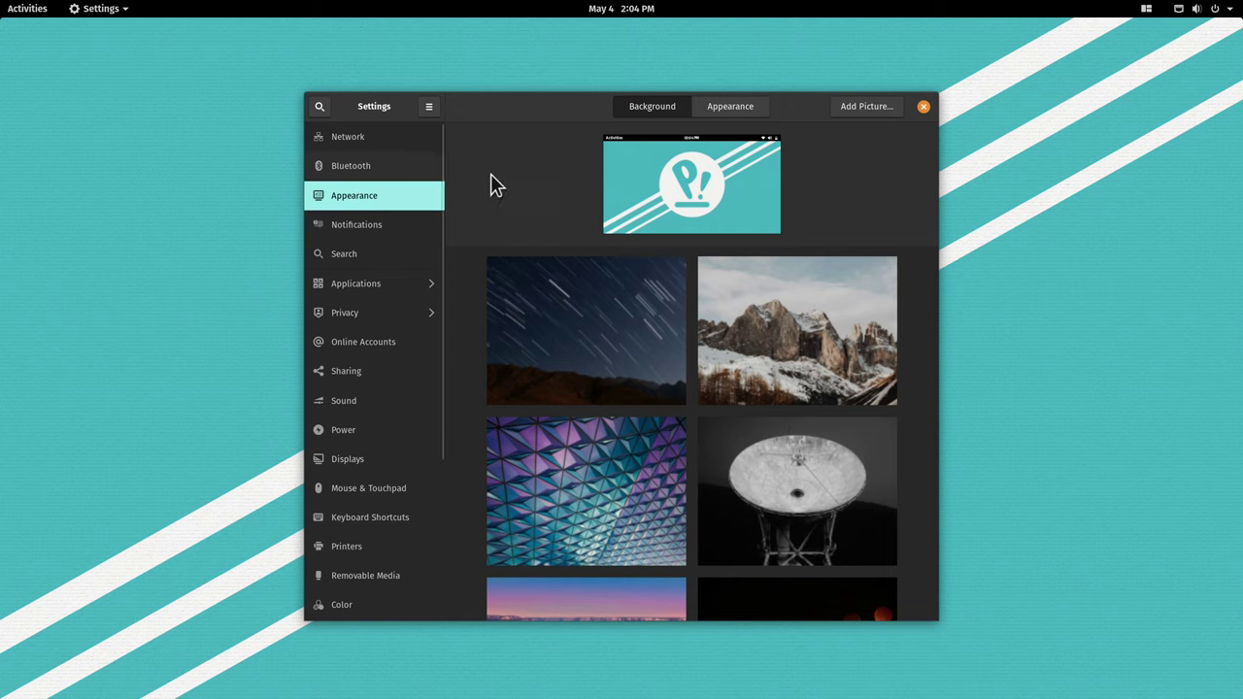
{"action": "scroll", "coordinate": [688, 471], "scroll_direction": "down", "scroll_amount": 5}
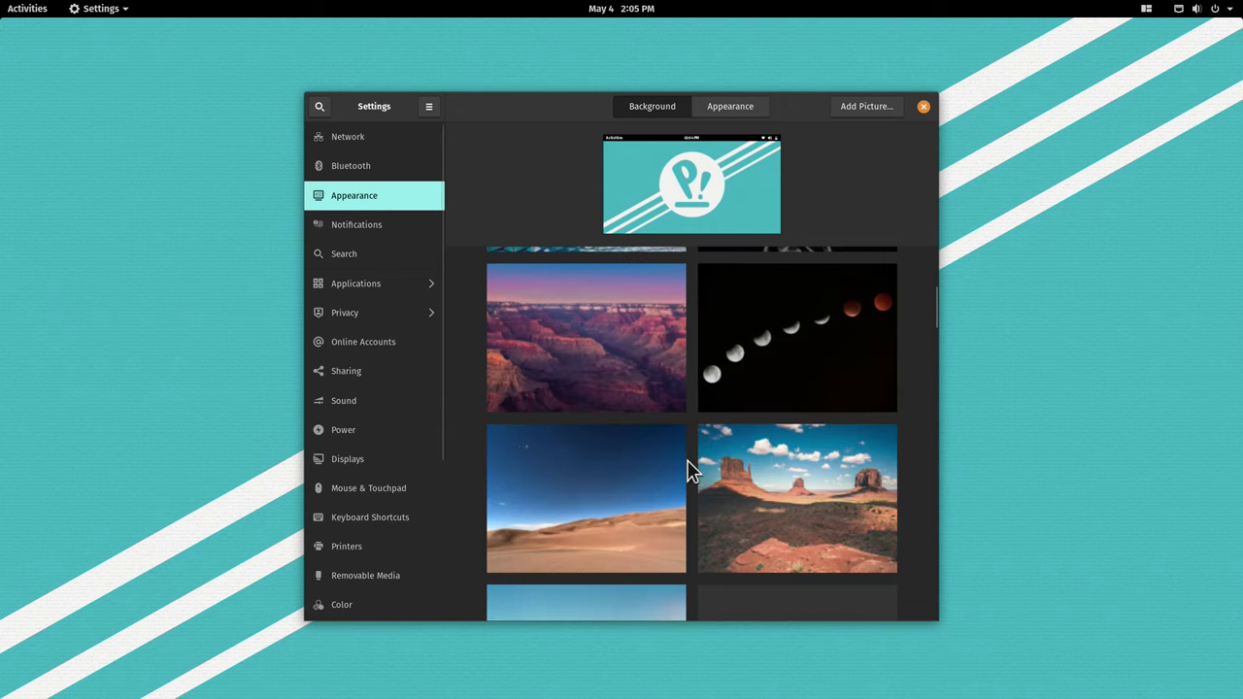
{"action": "scroll", "coordinate": [730, 476], "scroll_direction": "down", "scroll_amount": 3}
{"action": "scroll", "coordinate": [730, 477], "scroll_direction": "down", "scroll_amount": 3}
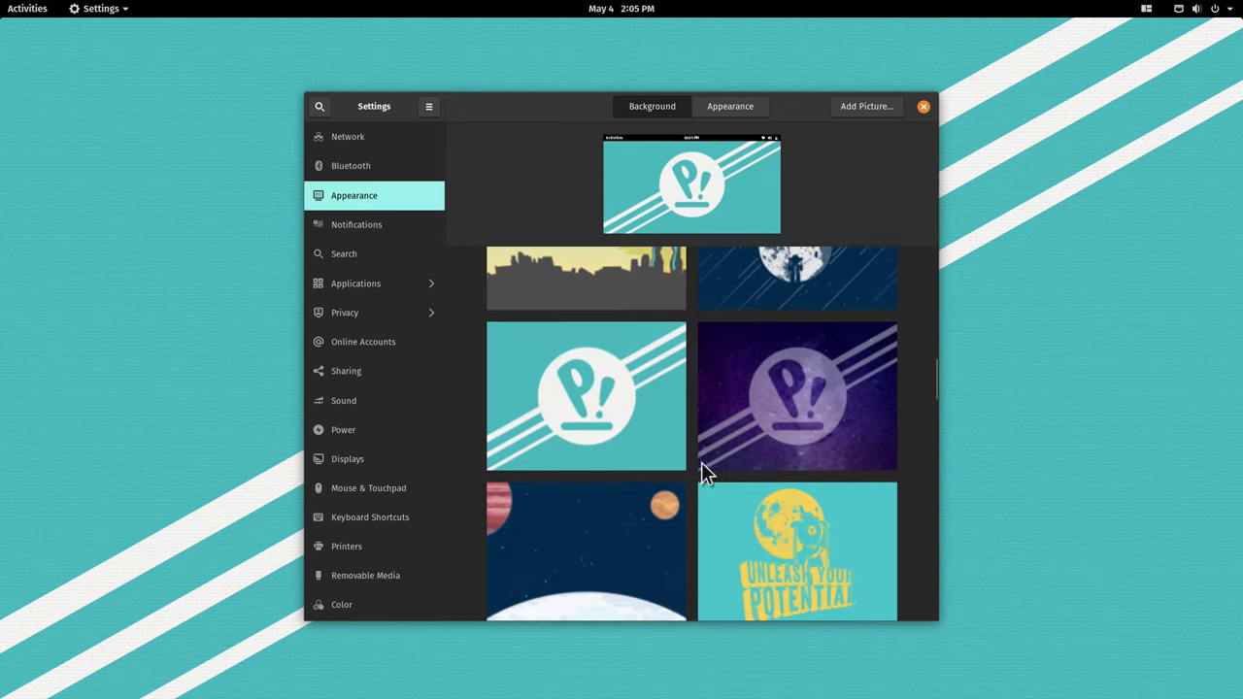
{"action": "scroll", "coordinate": [702, 472], "scroll_direction": "up", "scroll_amount": 5}
{"action": "left_click", "coordinate": [576, 294]}
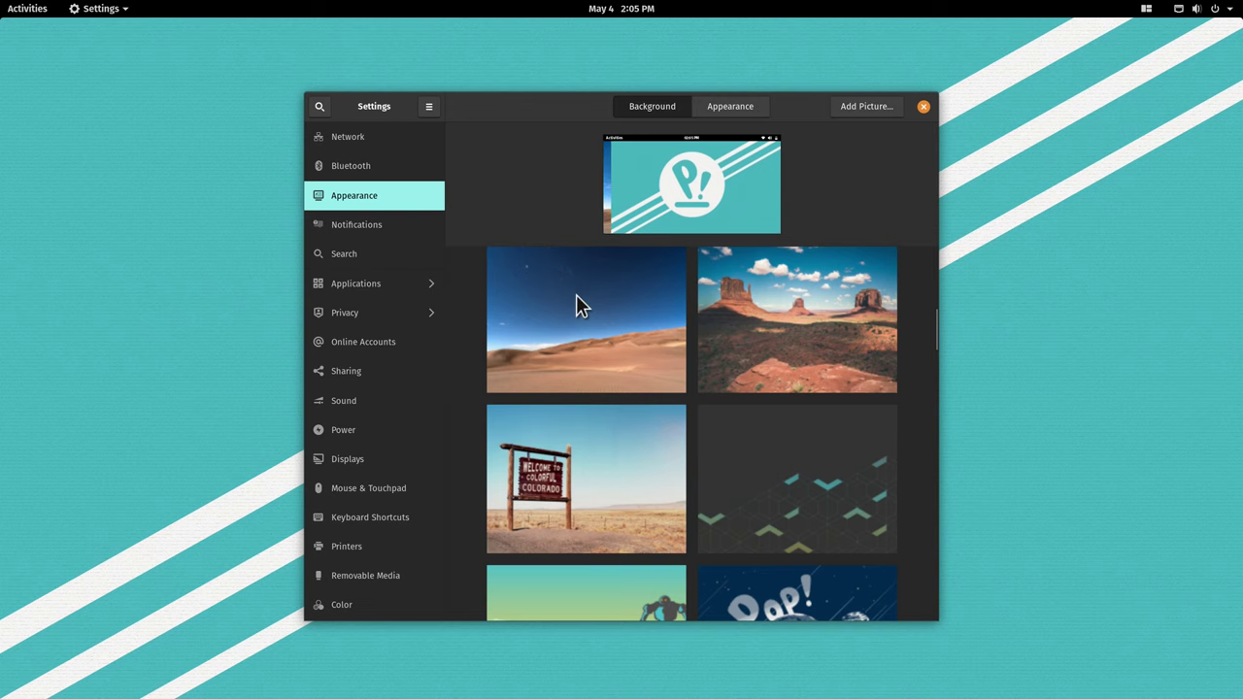
{"action": "left_click", "coordinate": [744, 114]}
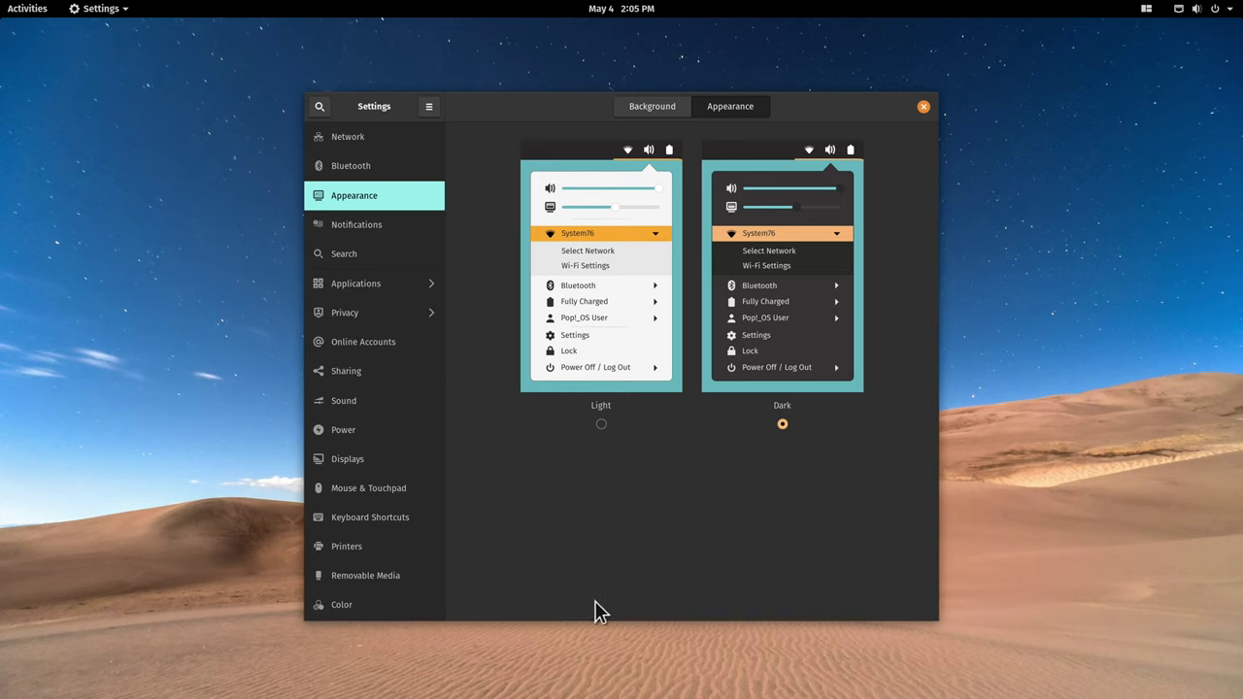
{"action": "left_click", "coordinate": [923, 108]}
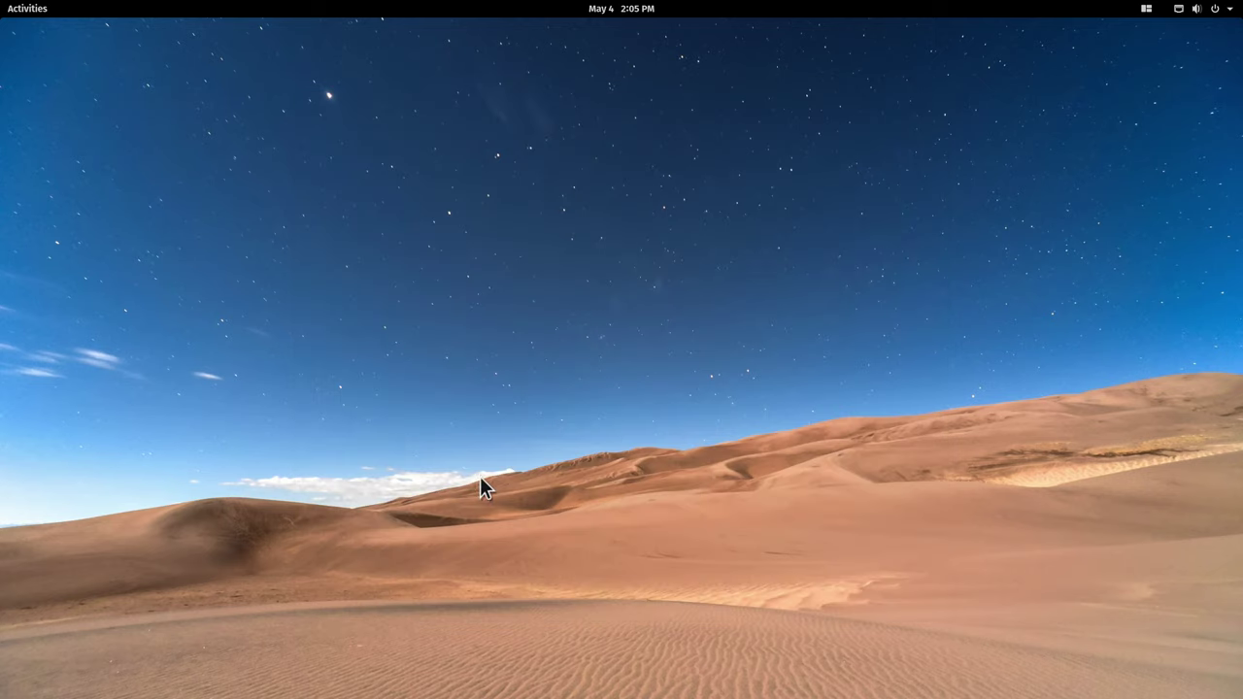
Launch Pop!_Shop from the dock, search 'tweaks' to find GNOME Tweaks, then close it
{"action": "left_click", "coordinate": [21, 12]}
{"action": "left_click", "coordinate": [33, 433]}
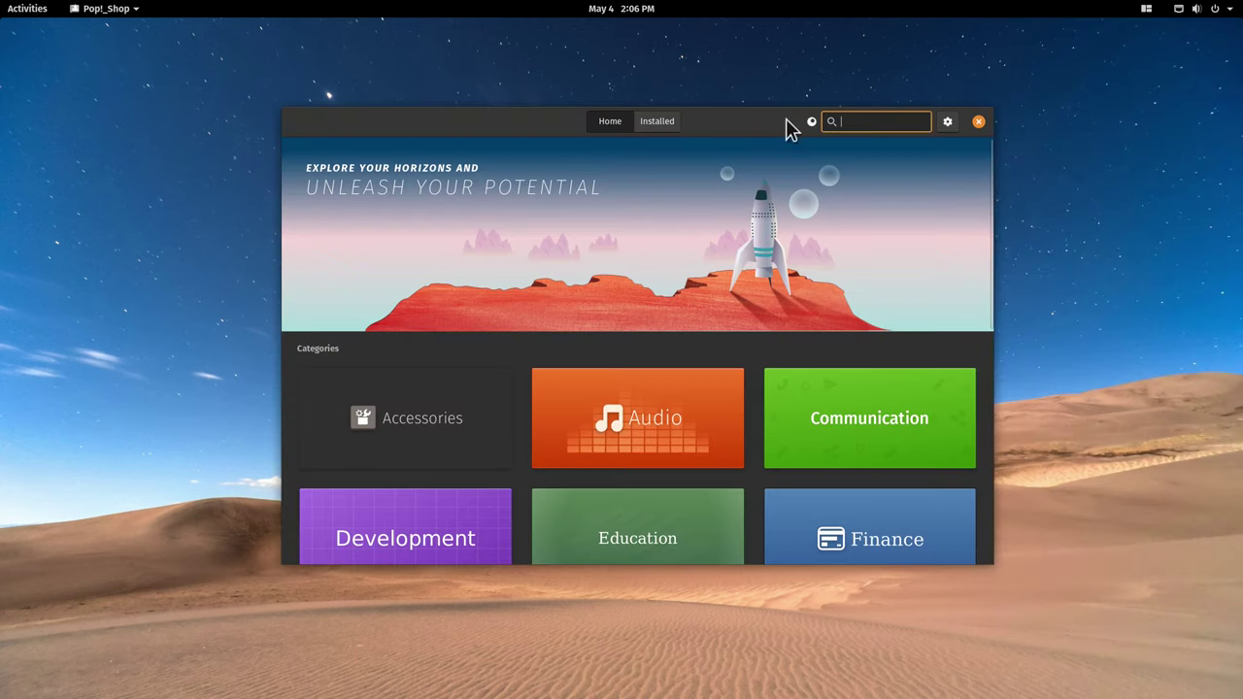
{"action": "type", "text": "tweaks"}
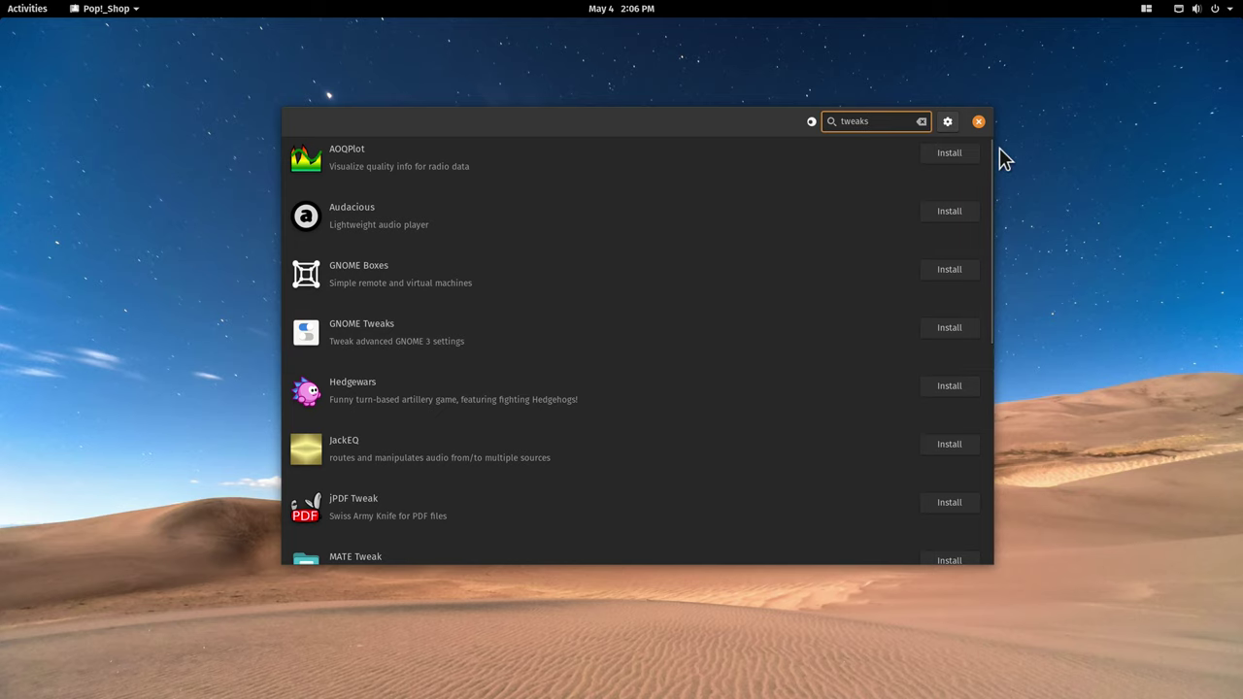
{"action": "left_click", "coordinate": [978, 123]}
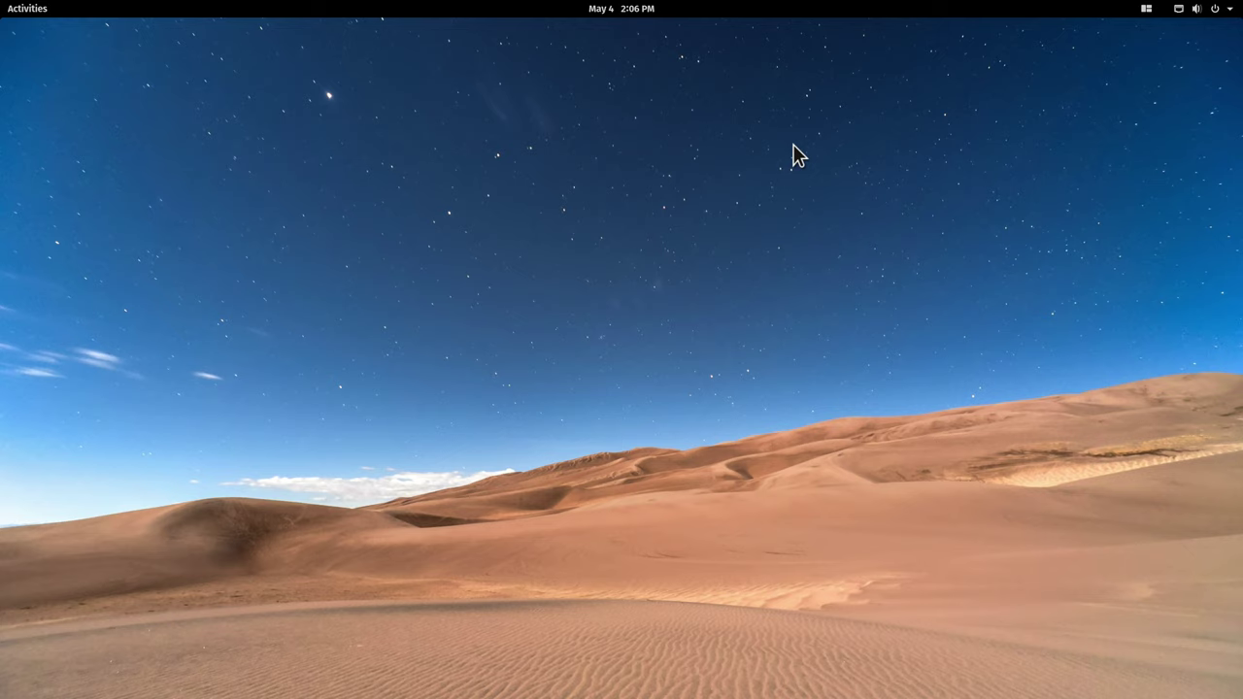
Switch on Tile Windows in the tiling menu and choose View All to list shortcuts
{"action": "left_click", "coordinate": [1216, 10]}
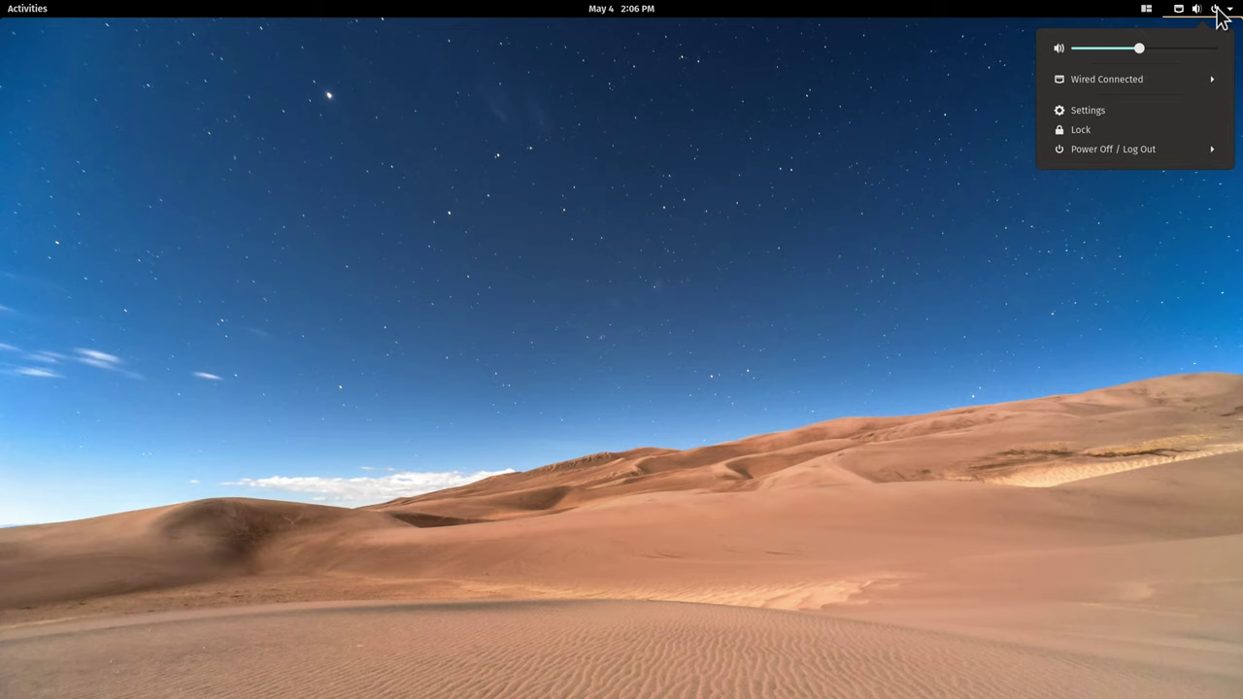
{"action": "left_click", "coordinate": [1220, 16]}
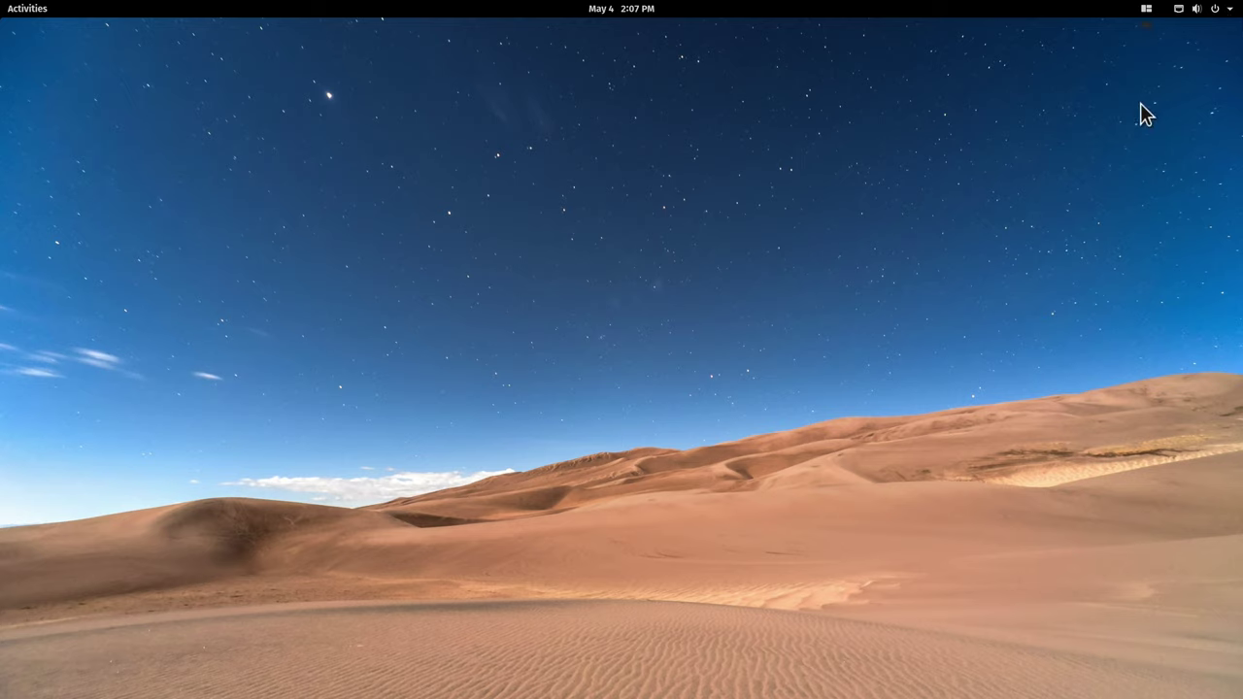
{"action": "left_click", "coordinate": [1148, 9]}
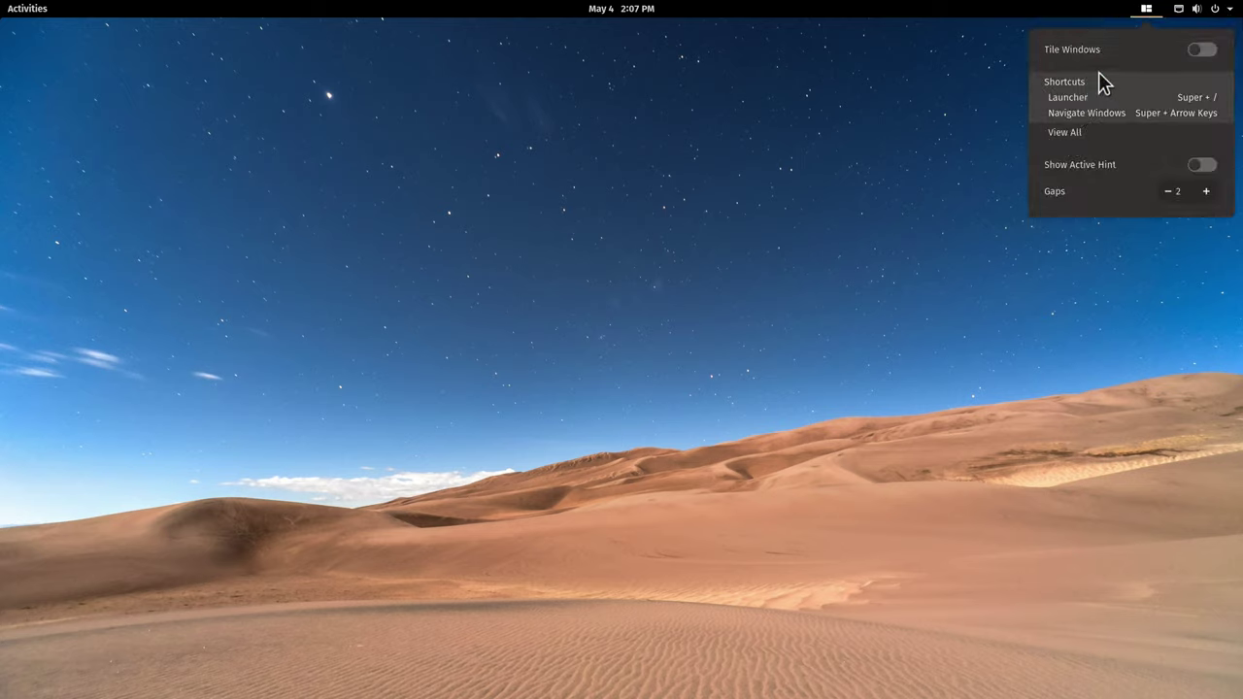
{"action": "left_click", "coordinate": [1202, 49]}
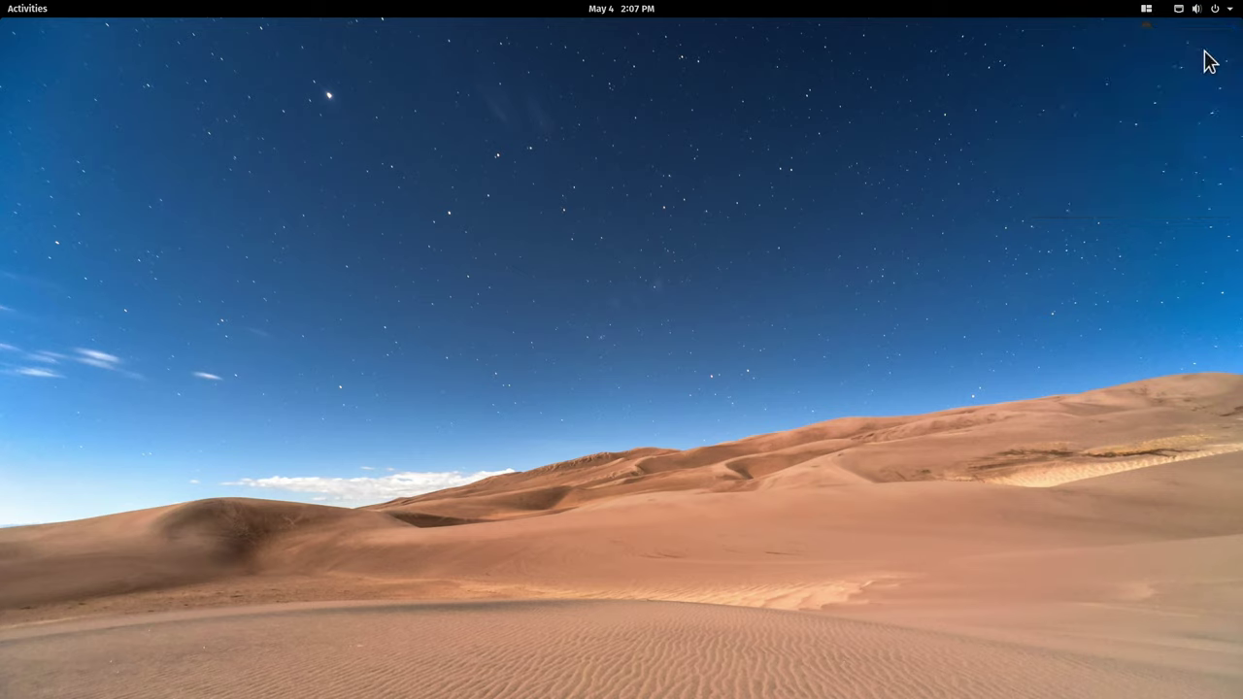
{"action": "left_click", "coordinate": [1146, 8]}
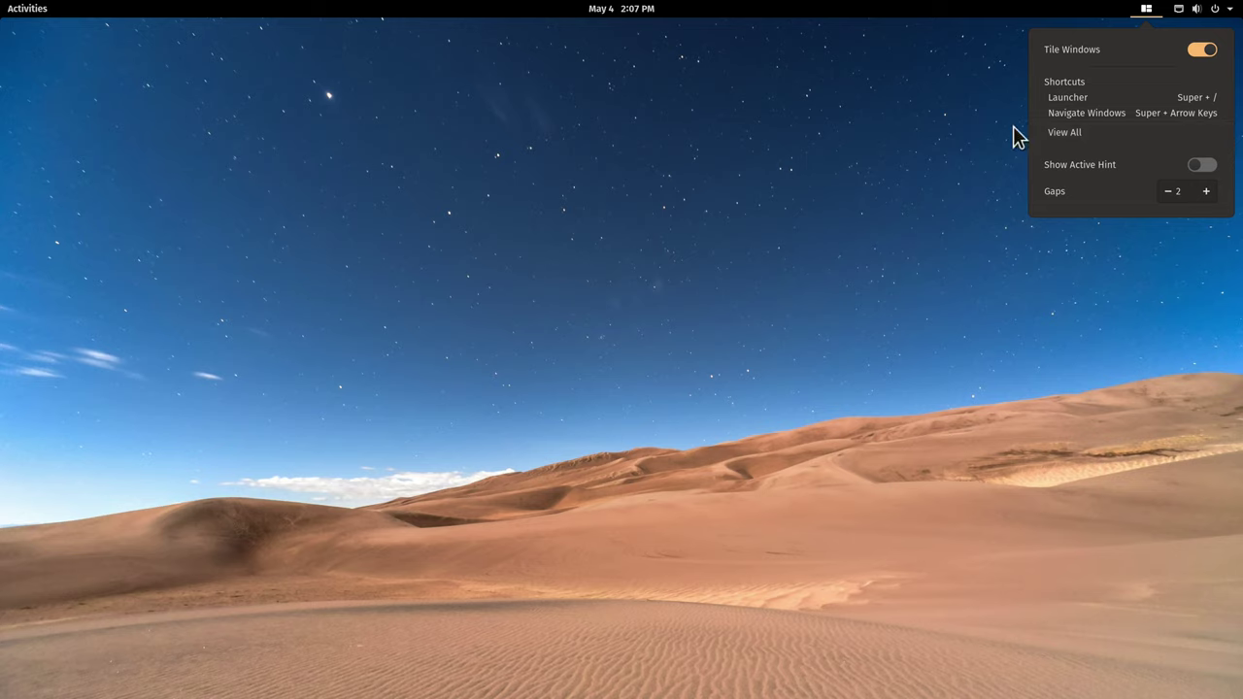
{"action": "left_click", "coordinate": [1062, 136]}
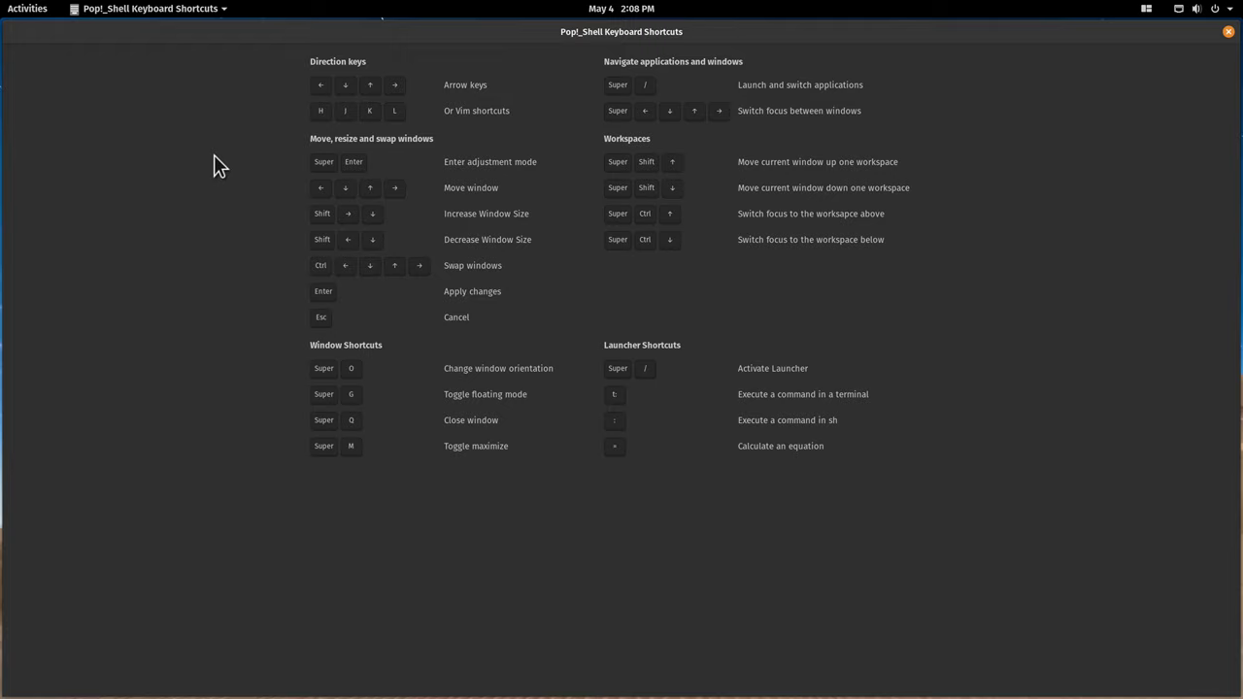
Open two terminals with Super+T, shift focus between windows, and close the shortcuts window
{"action": "key", "text": "super+t"}
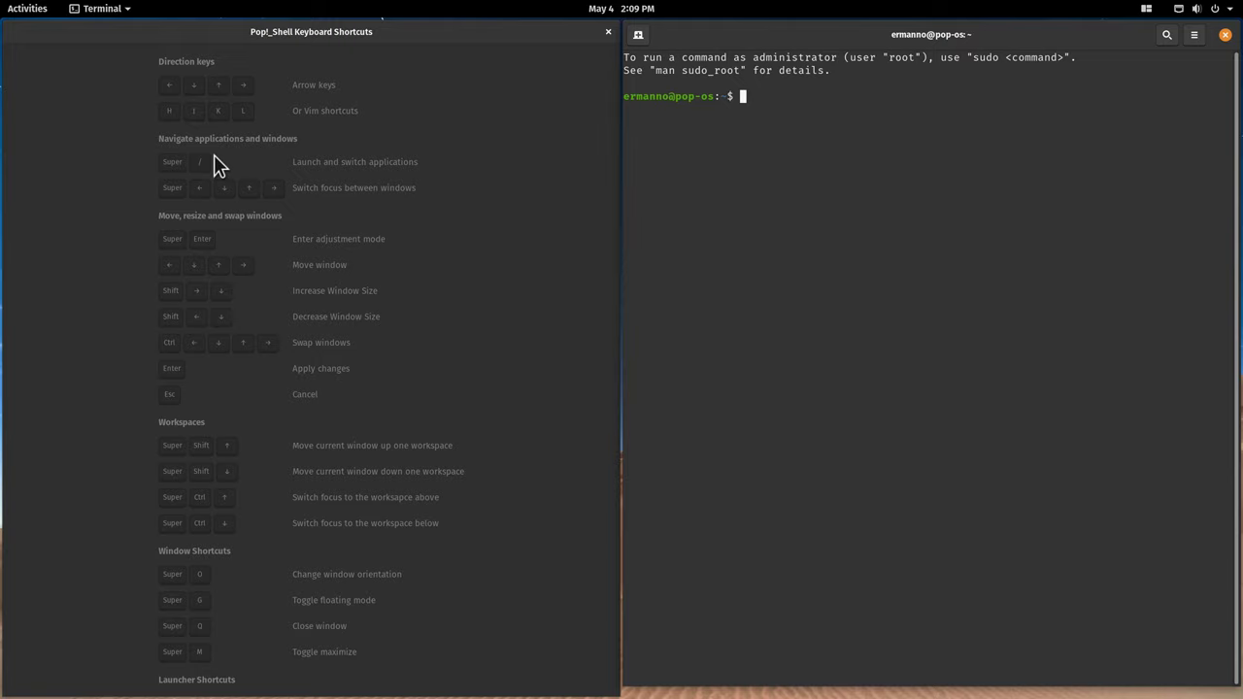
{"action": "key", "text": "super+t"}
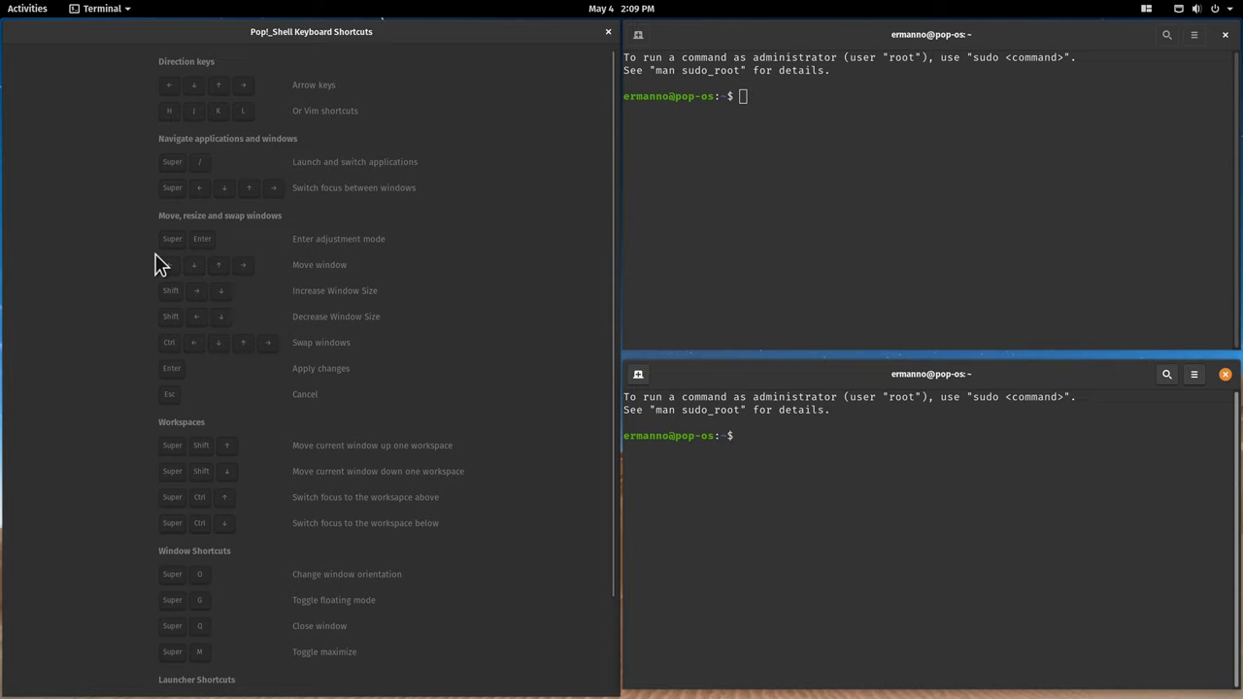
{"action": "left_click", "coordinate": [102, 195]}
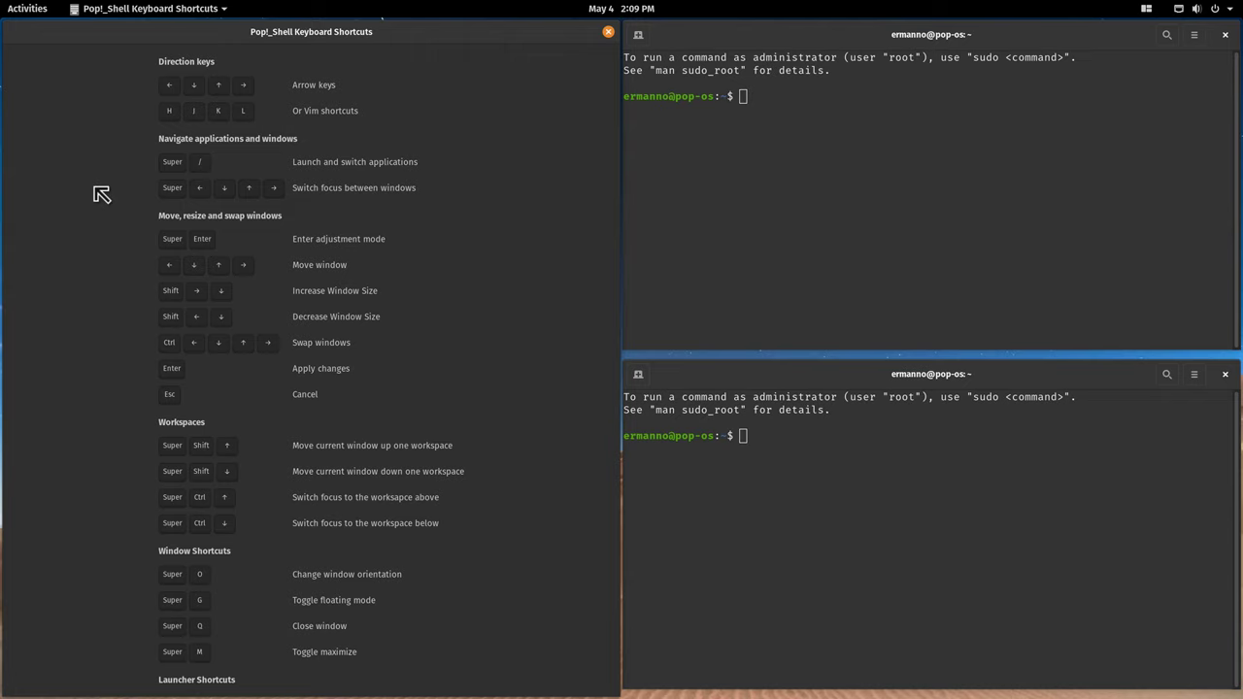
{"action": "key", "text": "super+Right"}
{"action": "key", "text": "super+Up"}
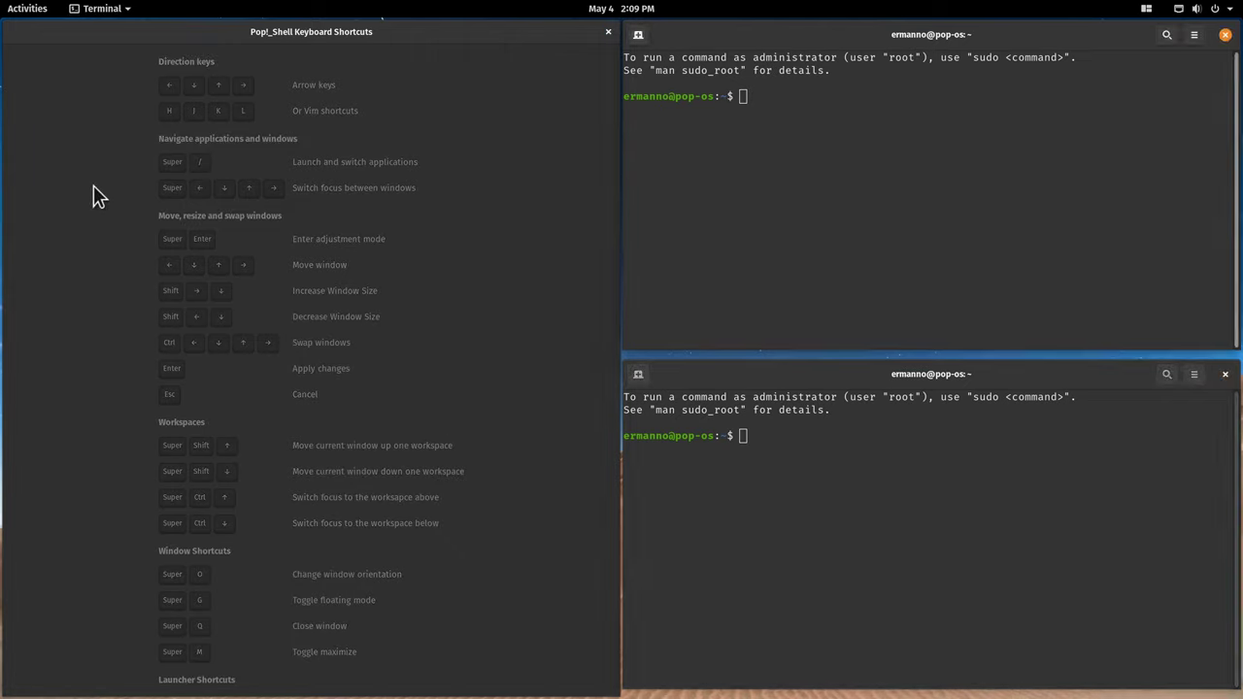
{"action": "left_click", "coordinate": [608, 32]}
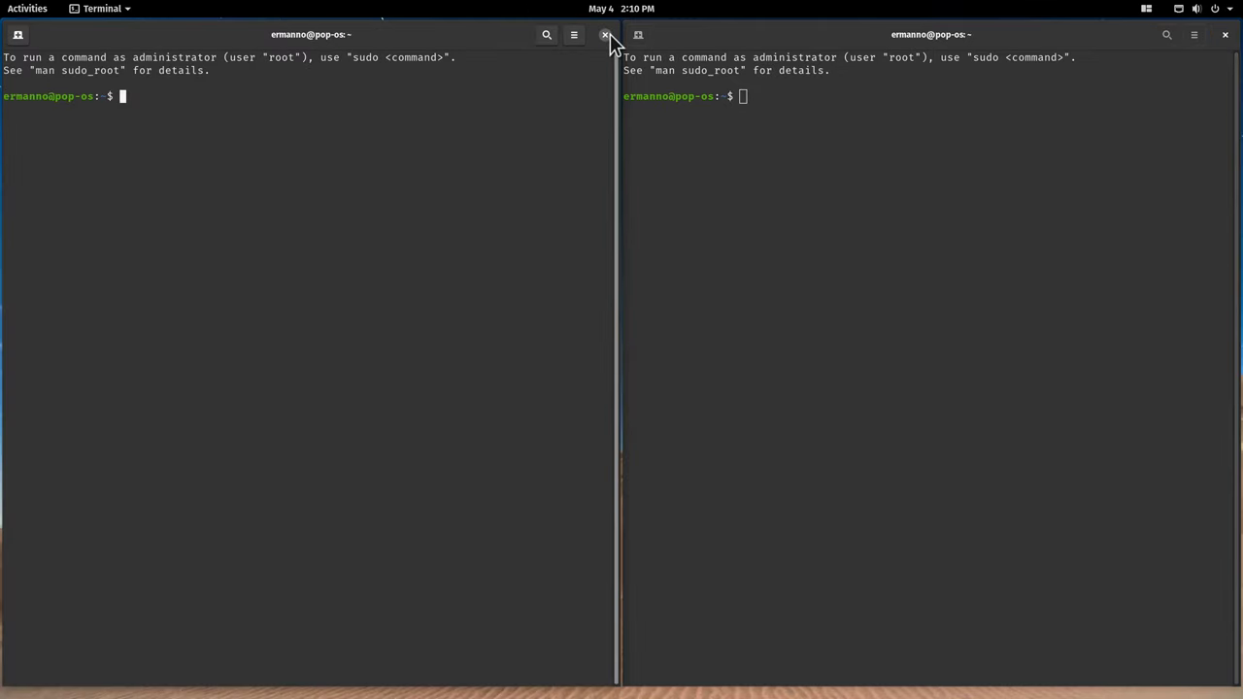
Launch Firefox with Super+B so it joins the two tiled terminal windows
{"action": "key", "text": "super+b"}
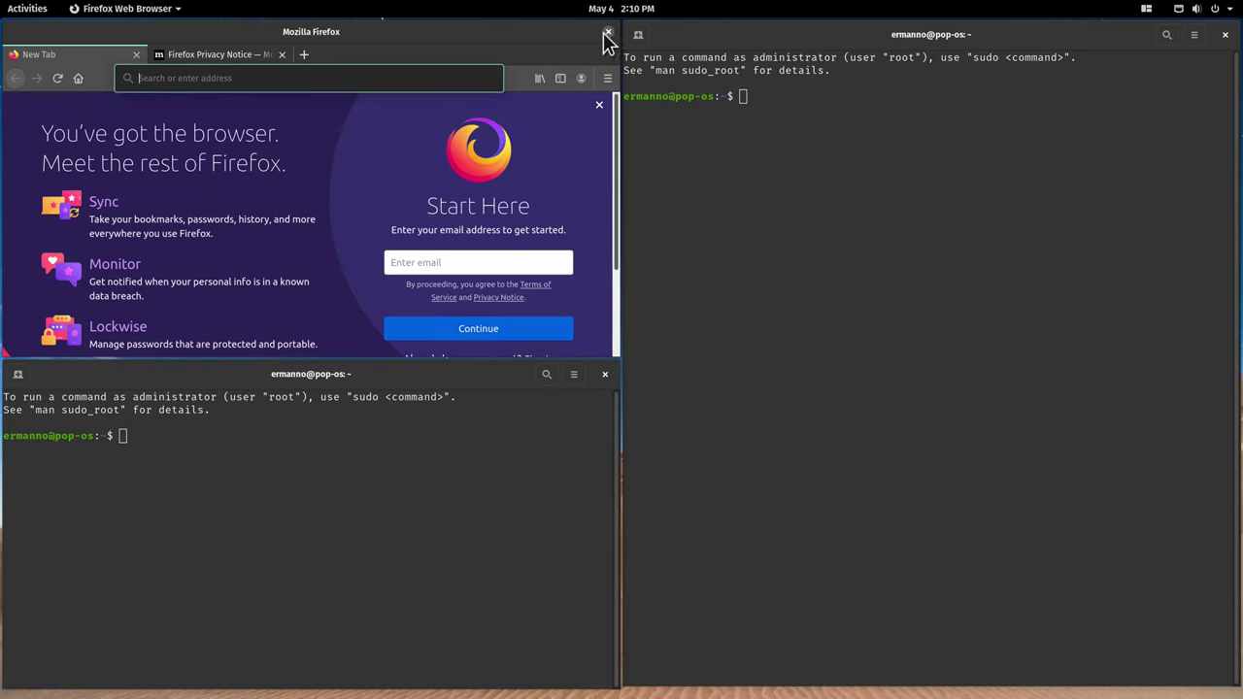
{"action": "left_click", "coordinate": [923, 140]}
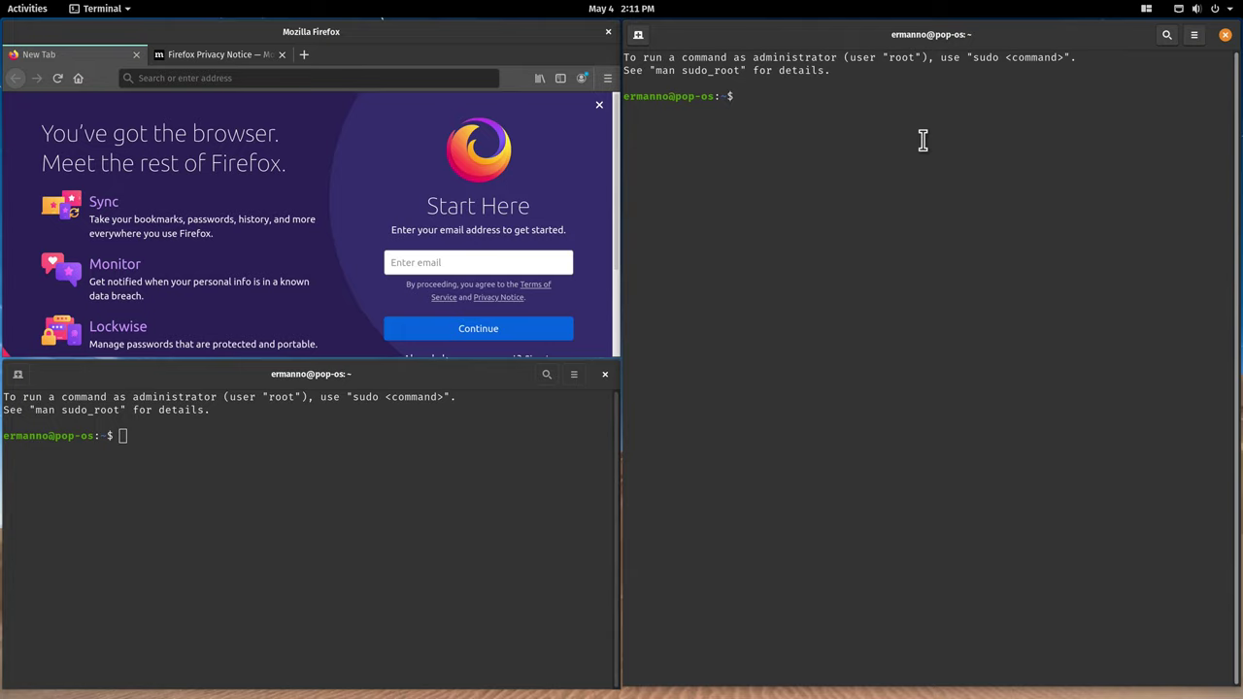
{"action": "left_click", "coordinate": [532, 54]}
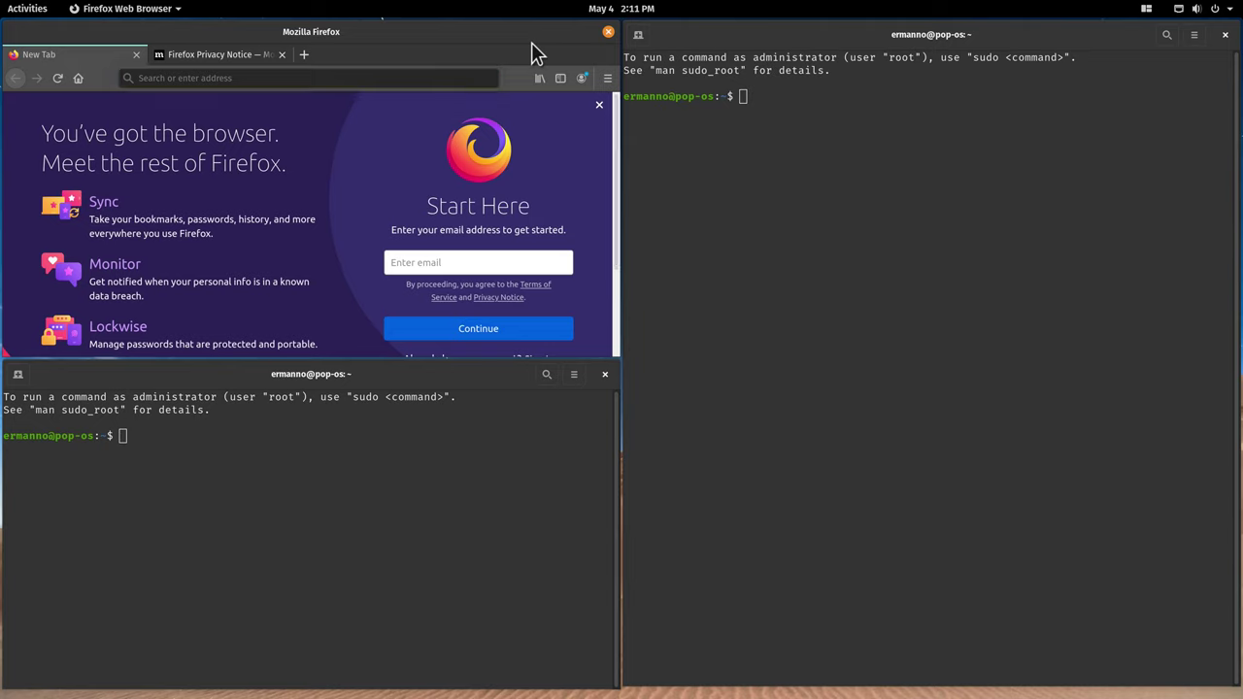
Shift focus among the tiled terminals and widen the left column holding Firefox
{"action": "key", "text": "super+Down"}
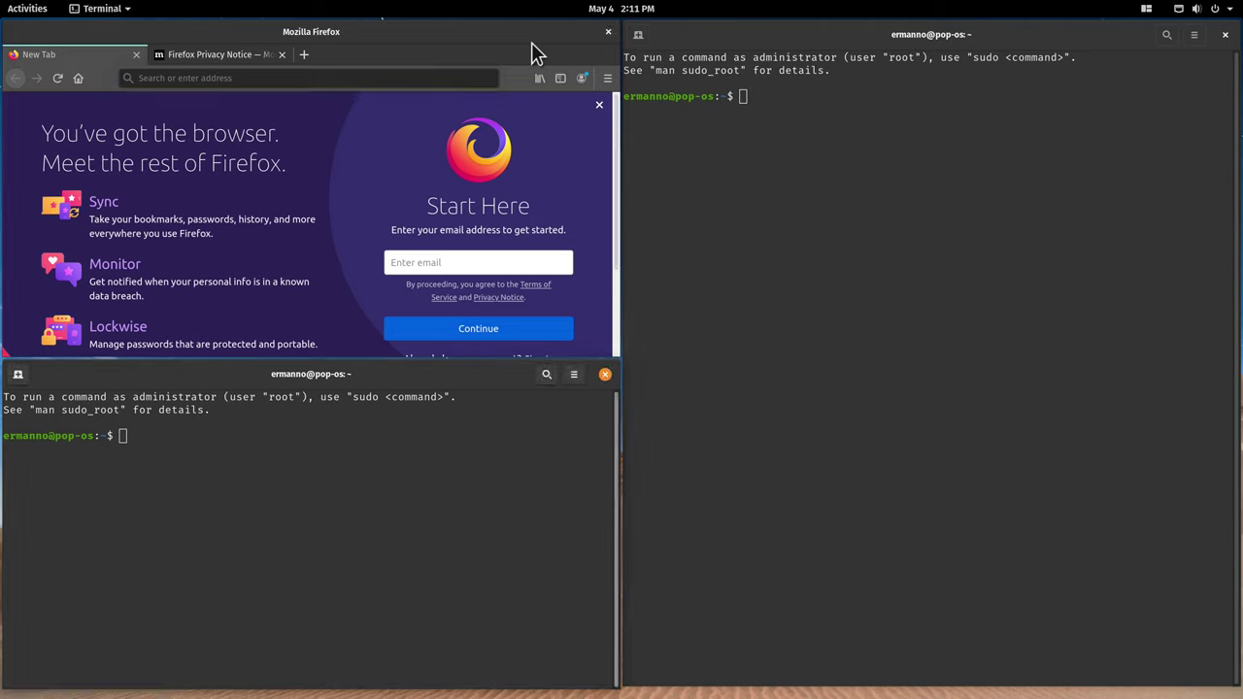
{"action": "key", "text": "super+Right"}
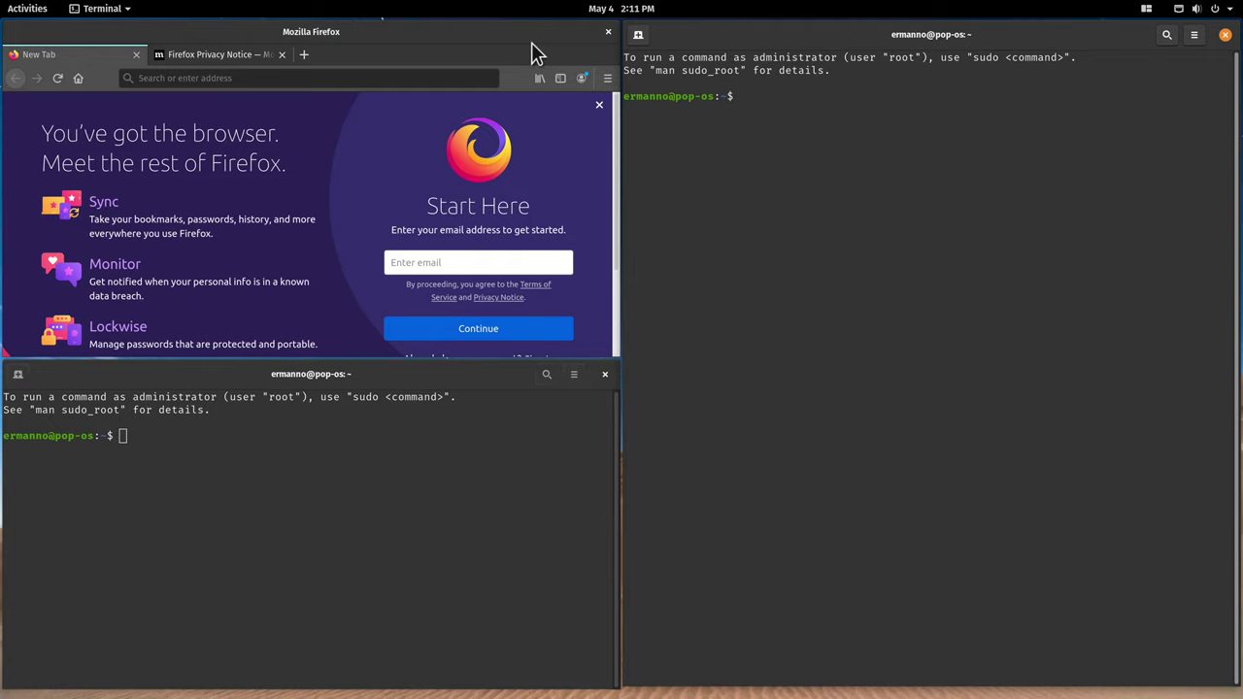
{"action": "left_click_drag", "start_coordinate": [619, 97], "coordinate": [702, 97]}
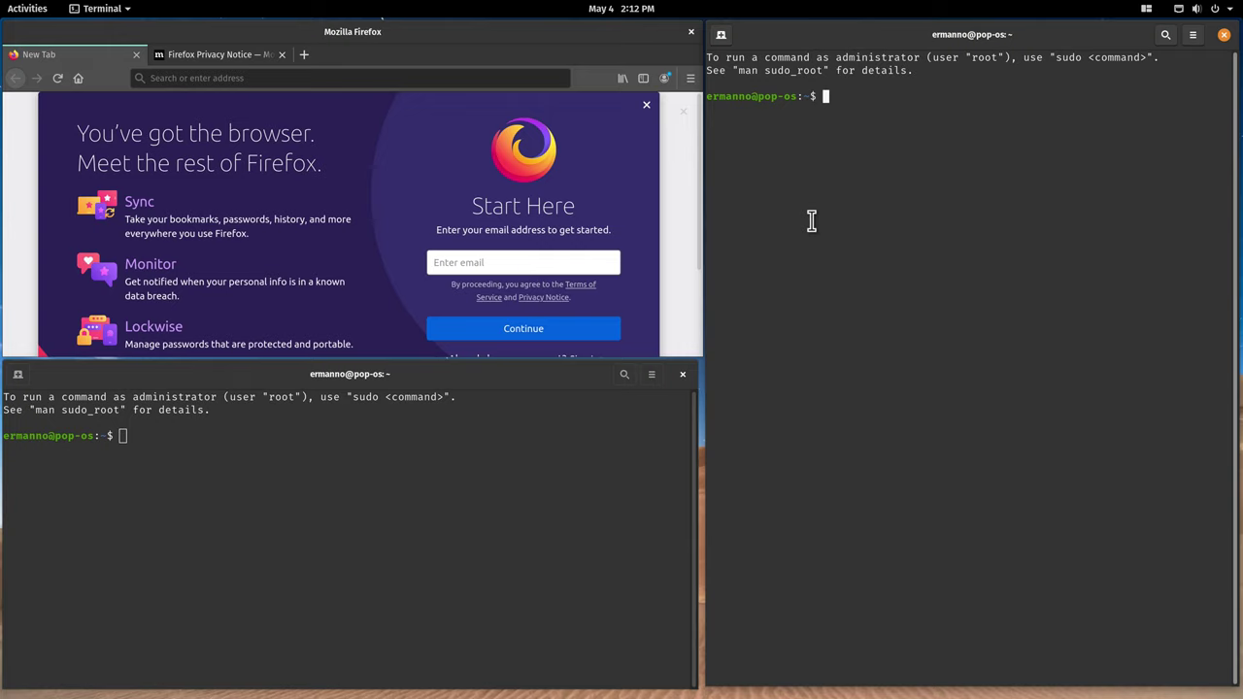
Toggle Show Active Hint and switch Tile Windows off in the top-bar tiling menu
{"action": "left_click", "coordinate": [1146, 7]}
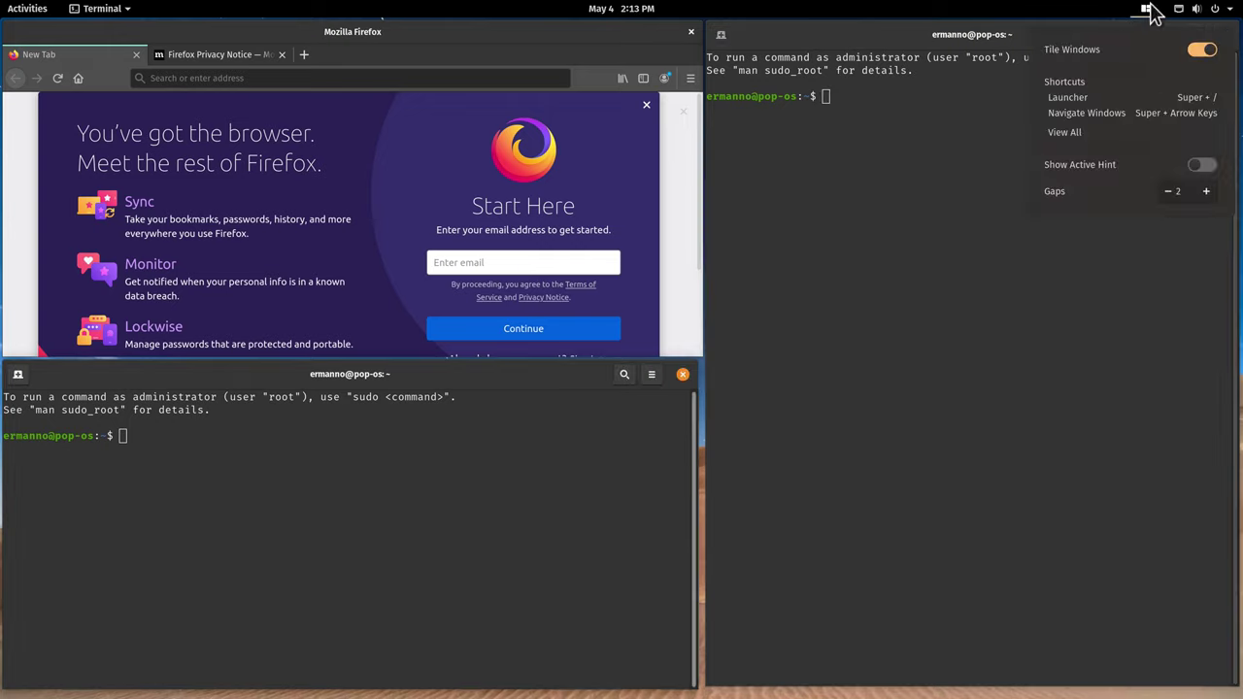
{"action": "left_click", "coordinate": [1201, 165]}
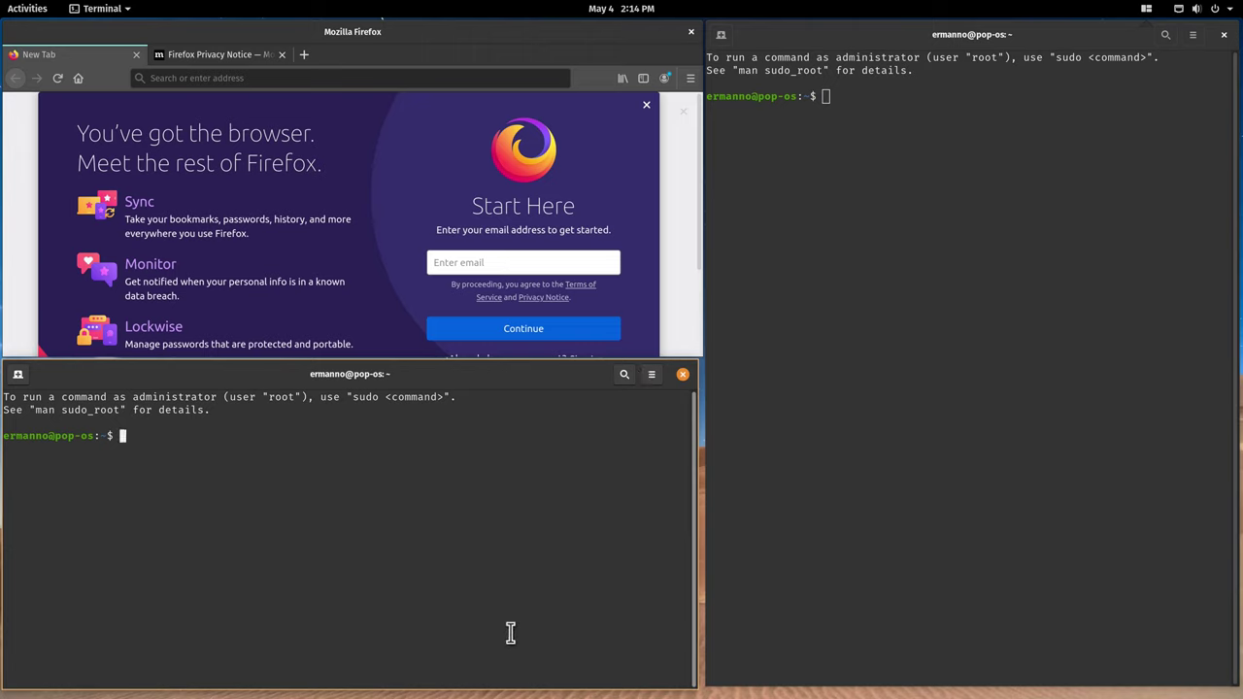
{"action": "left_click", "coordinate": [1146, 9]}
{"action": "left_click", "coordinate": [1195, 52]}
Move the lower terminal to workspace 2 from the Activities overview
{"action": "left_click", "coordinate": [27, 19]}
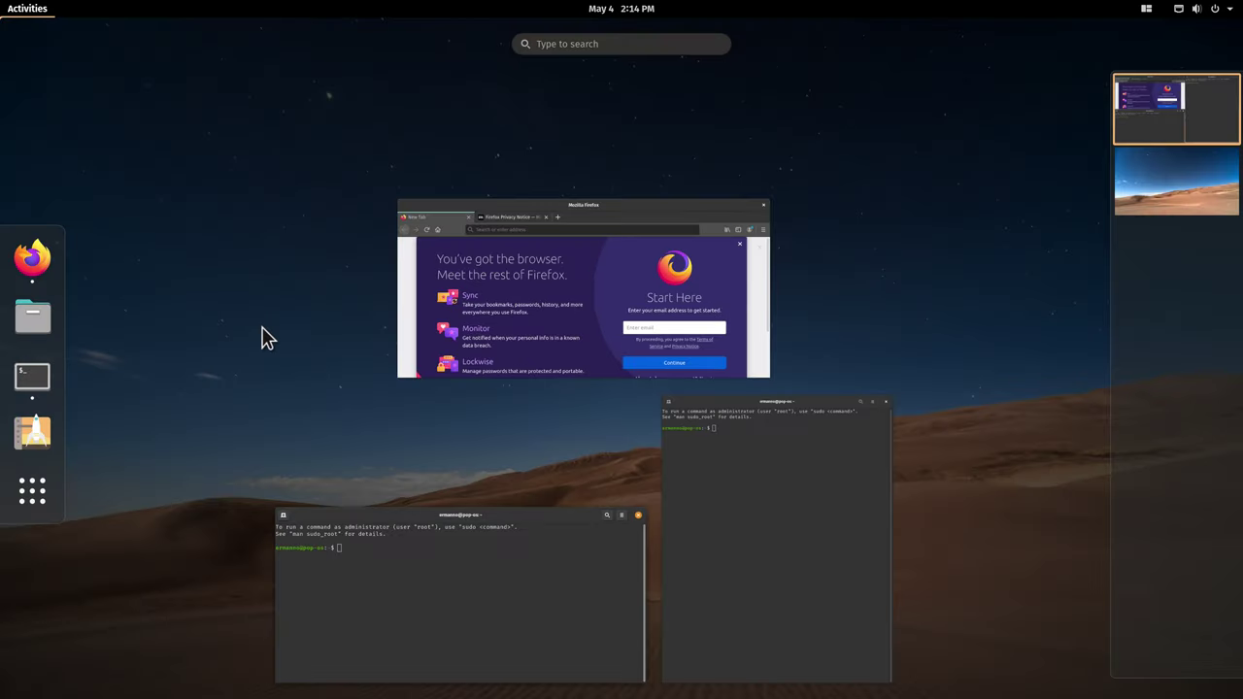
{"action": "left_click_drag", "start_coordinate": [402, 598], "coordinate": [1211, 214]}
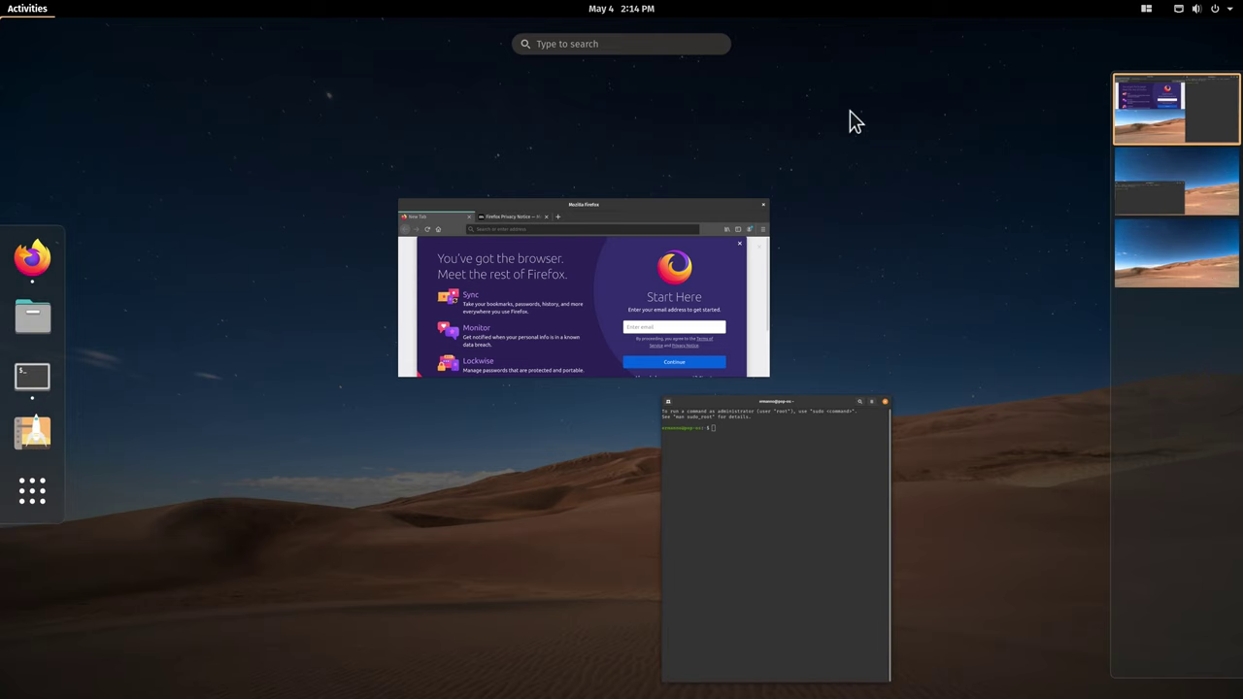
{"action": "left_click", "coordinate": [632, 327]}
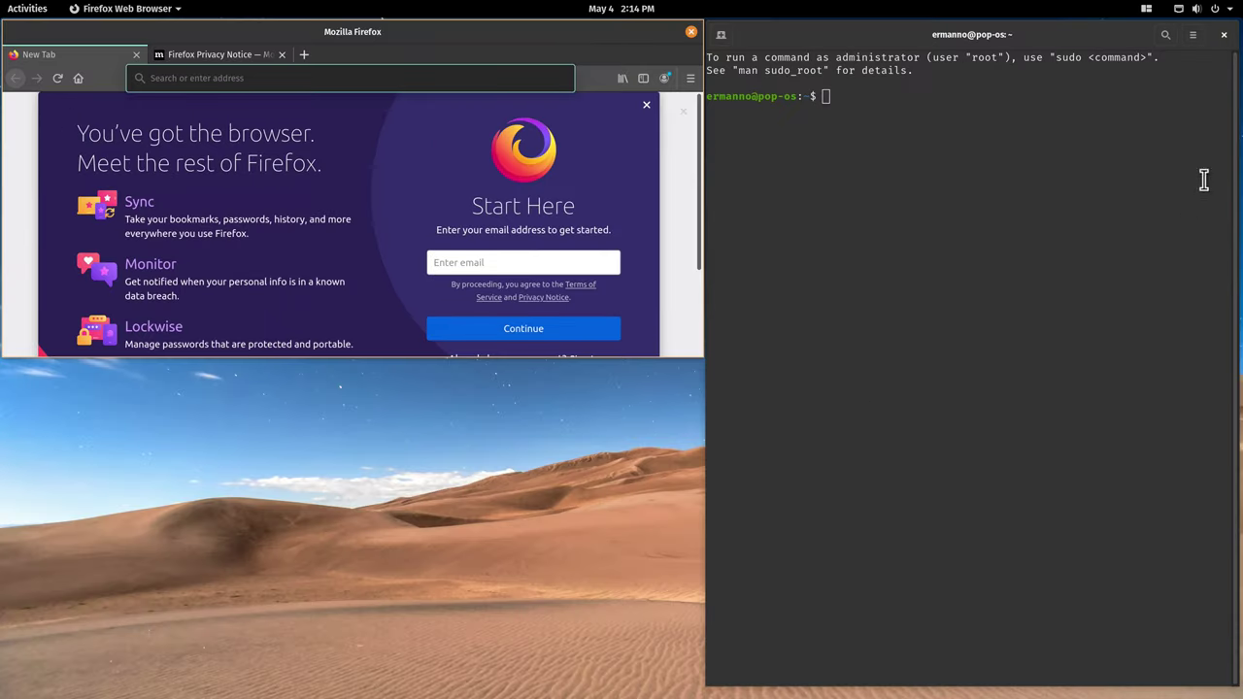
Close the right terminal, centre the Firefox window, and open a new terminal
{"action": "left_click", "coordinate": [1226, 46]}
{"action": "left_click", "coordinate": [1226, 38]}
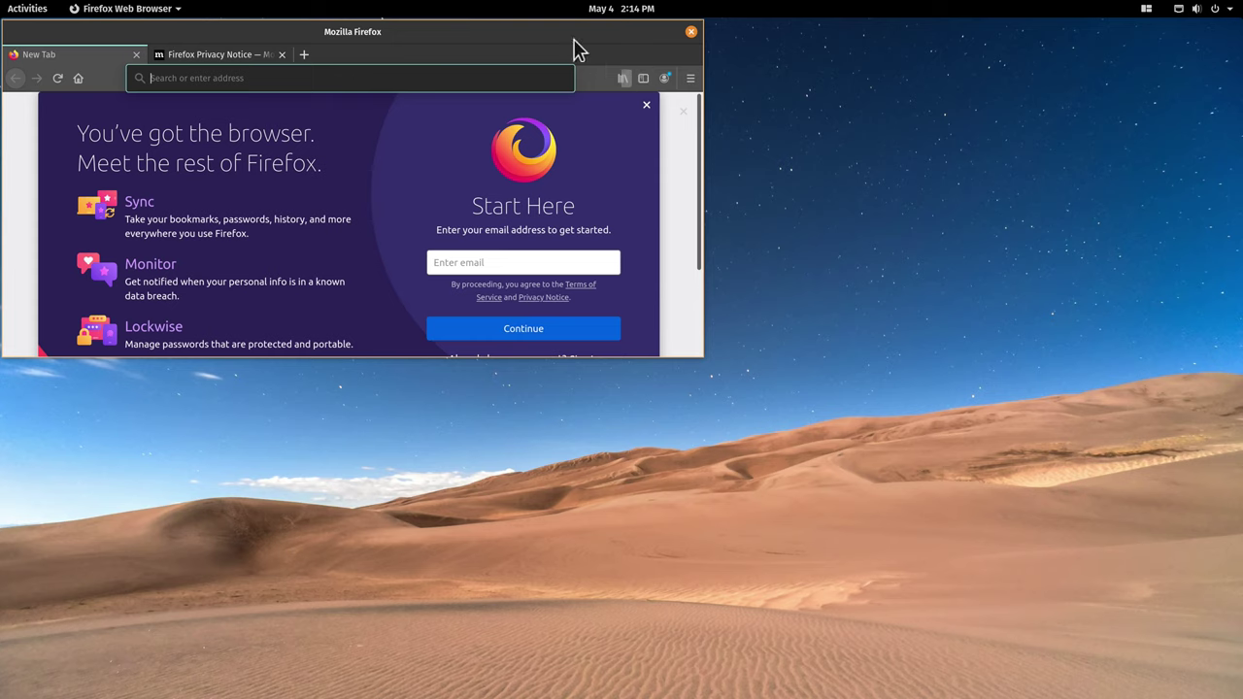
{"action": "left_click_drag", "start_coordinate": [544, 32], "coordinate": [715, 113]}
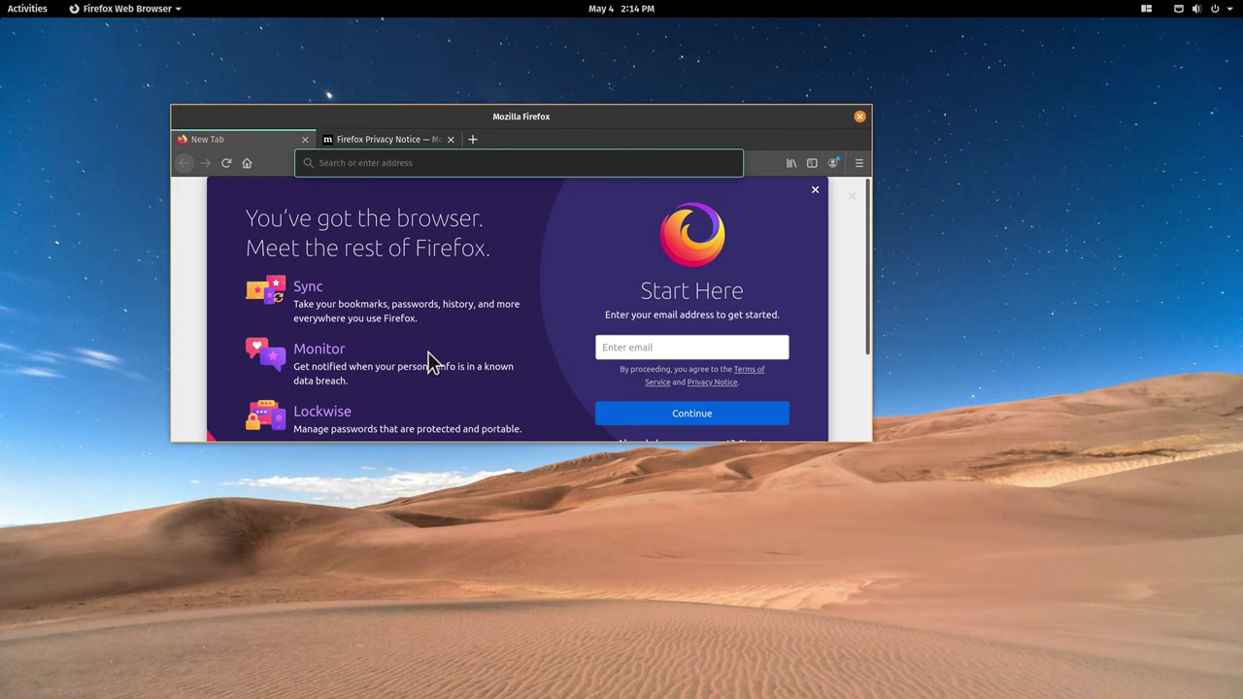
{"action": "key", "text": "ctrl+alt+t"}
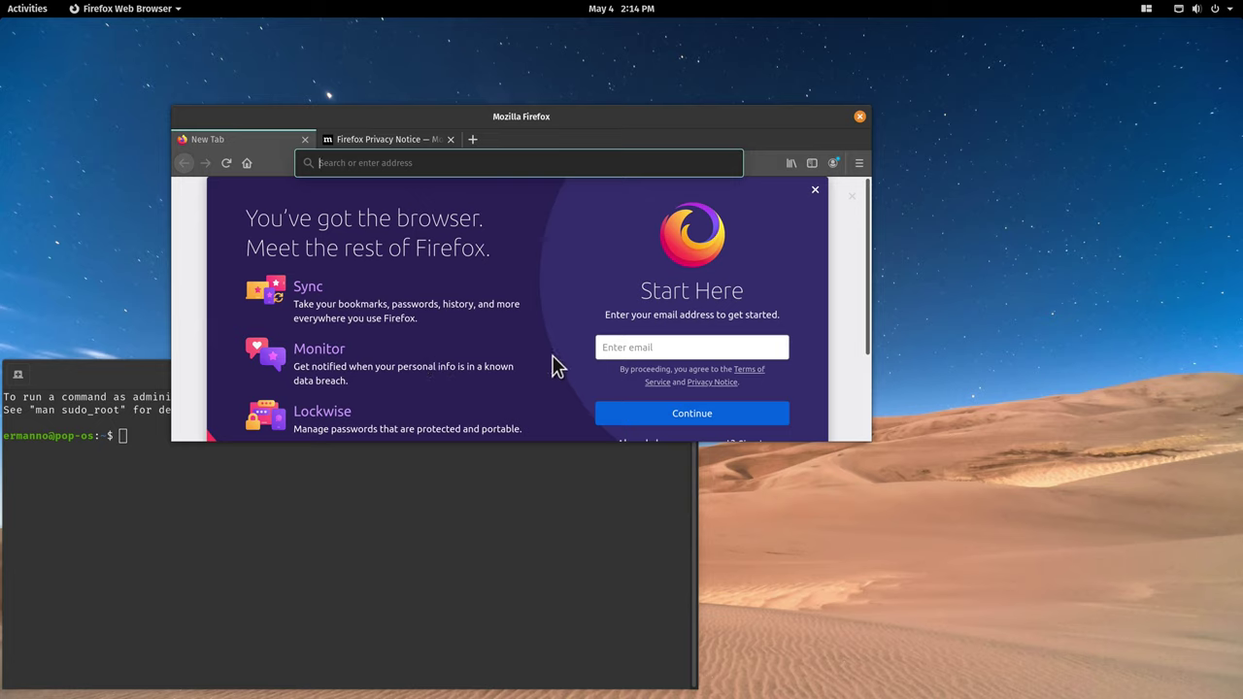
{"action": "left_click", "coordinate": [603, 228]}
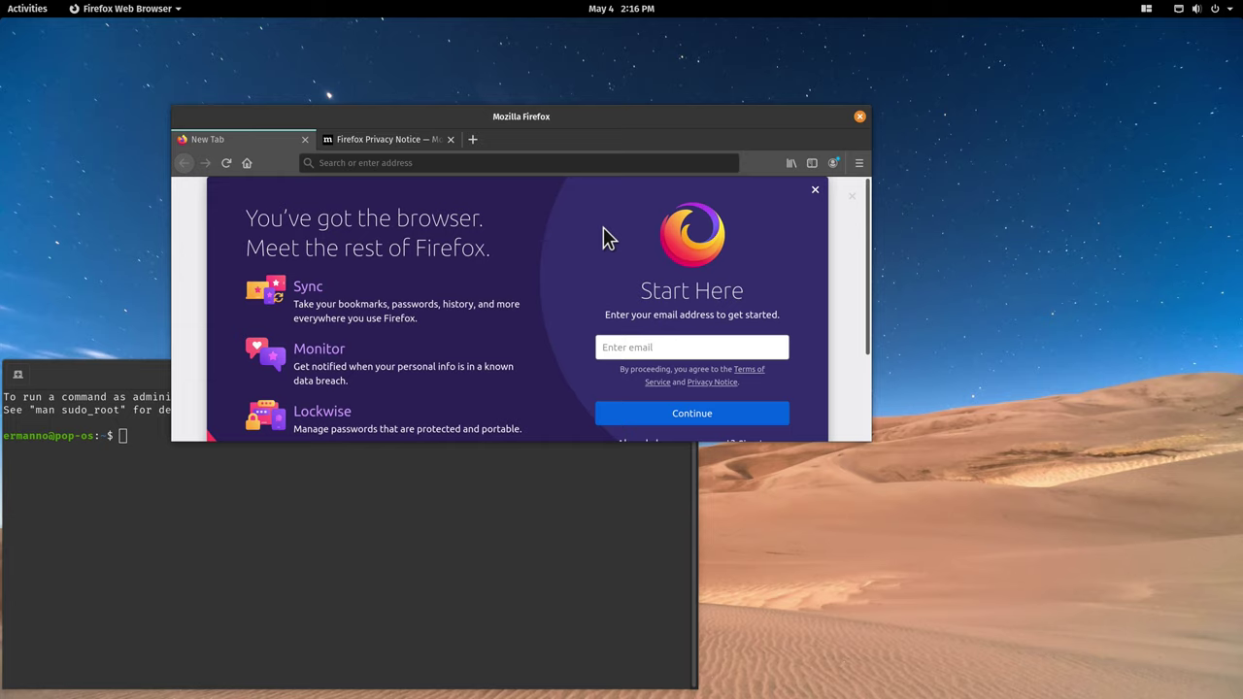
Quit Firefox, confirming both tabs close, and close the remaining terminal
{"action": "left_click", "coordinate": [859, 117]}
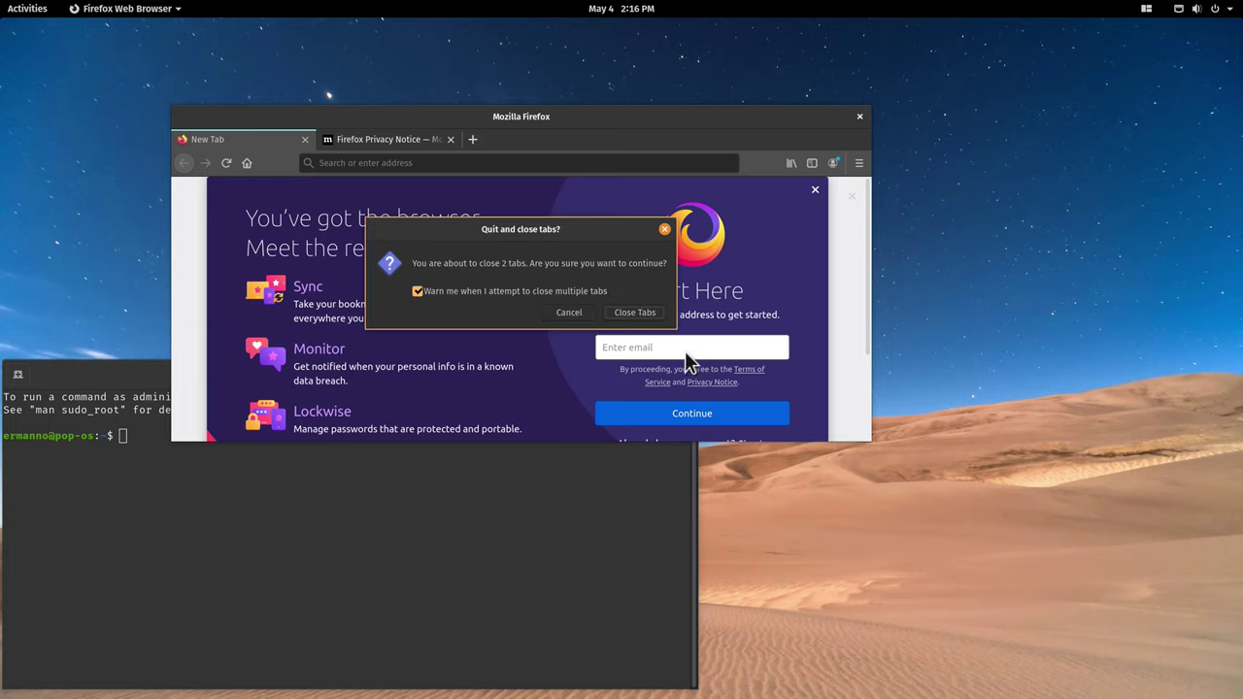
{"action": "left_click", "coordinate": [634, 312]}
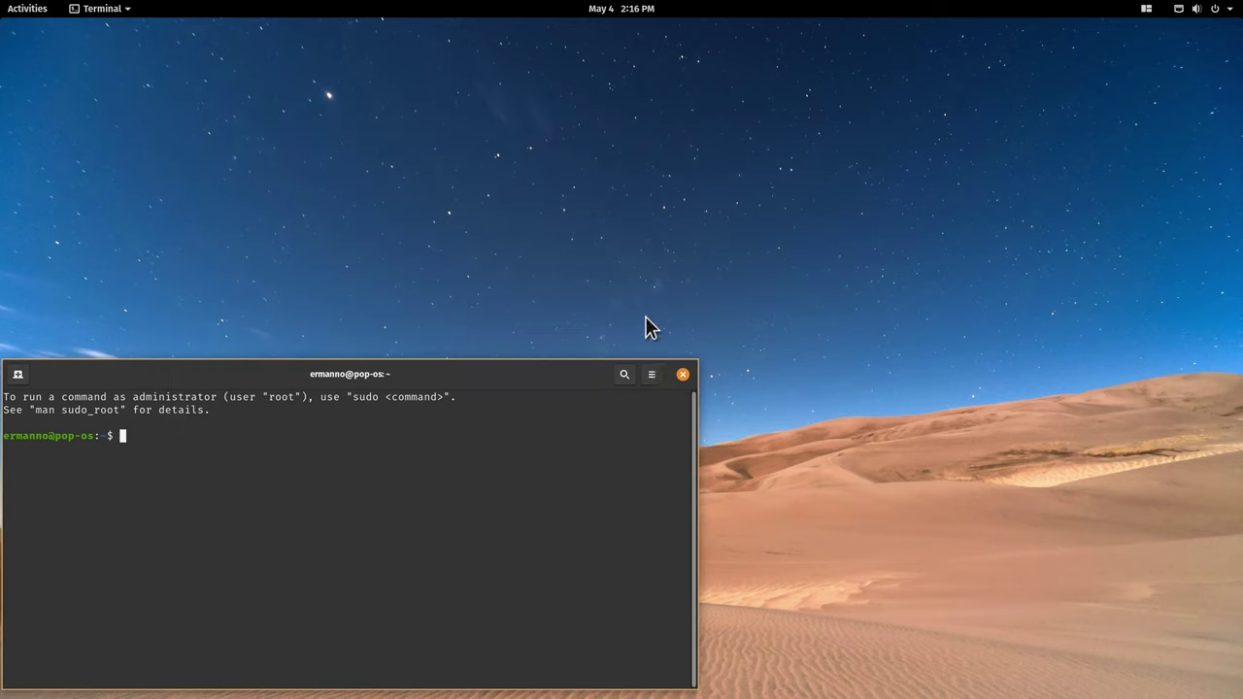
{"action": "left_click", "coordinate": [683, 375]}
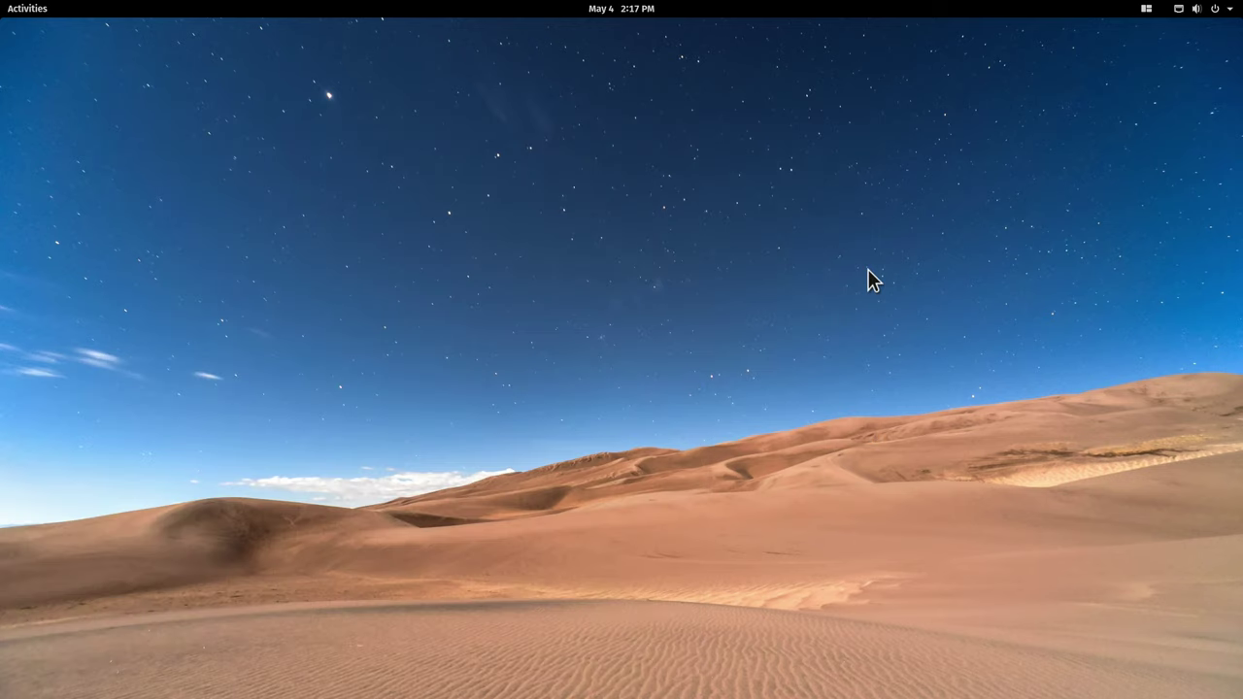
{"action": "left_click", "coordinate": [27, 11]}
{"action": "left_click", "coordinate": [32, 434]}
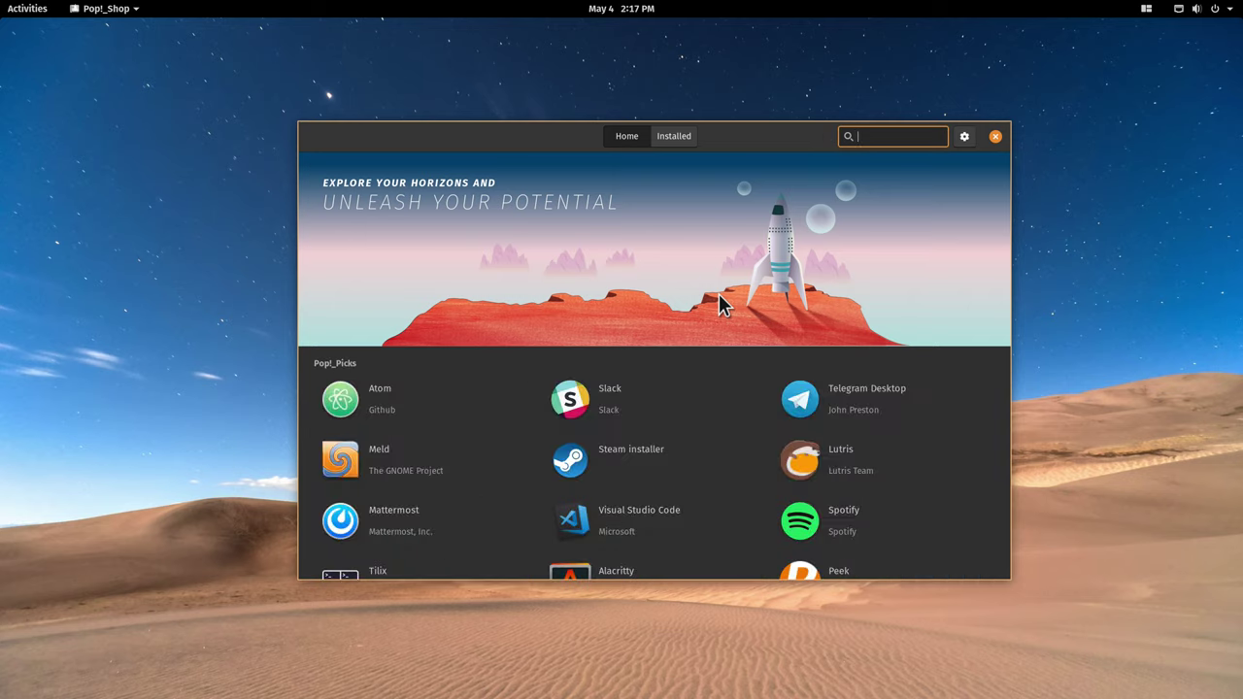
{"action": "type", "text": "spotify"}
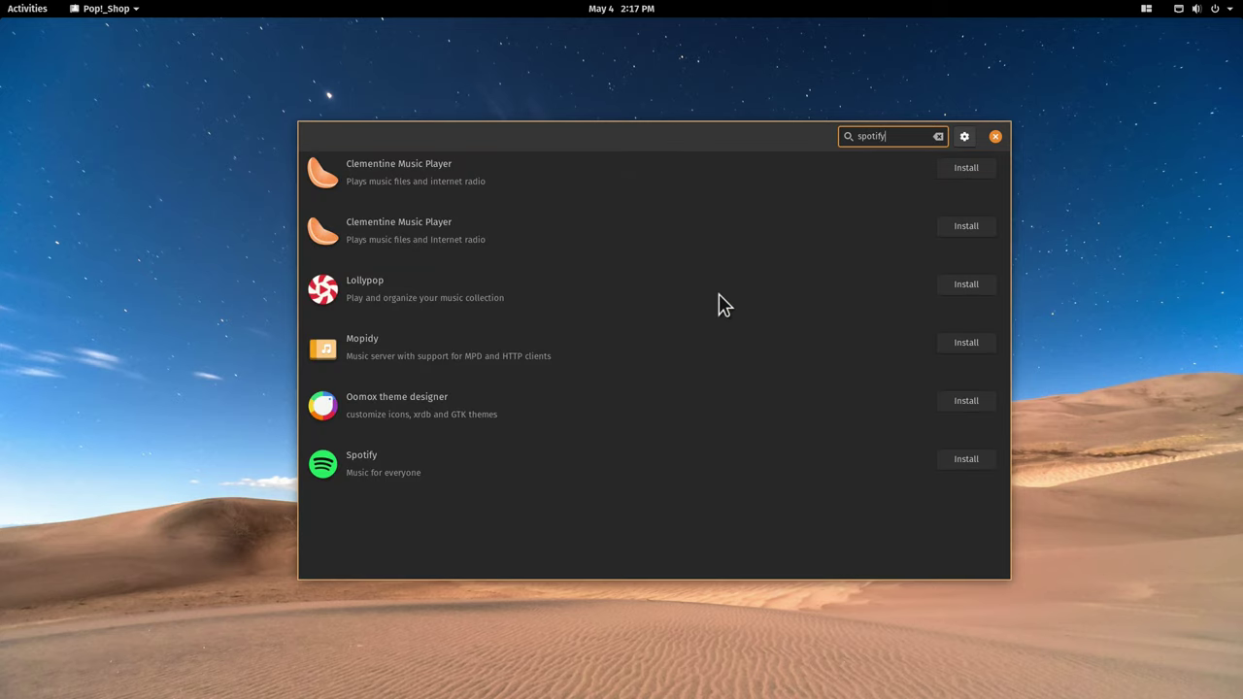
{"action": "left_click", "coordinate": [393, 473]}
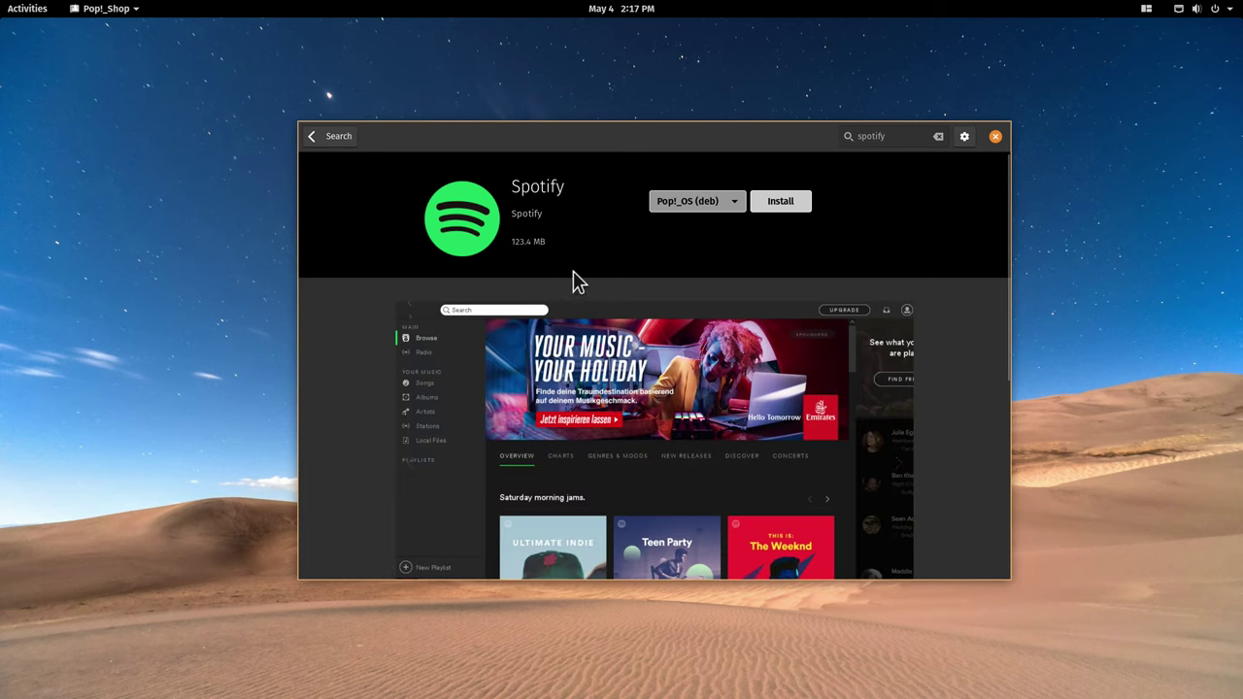
{"action": "left_click", "coordinate": [736, 204]}
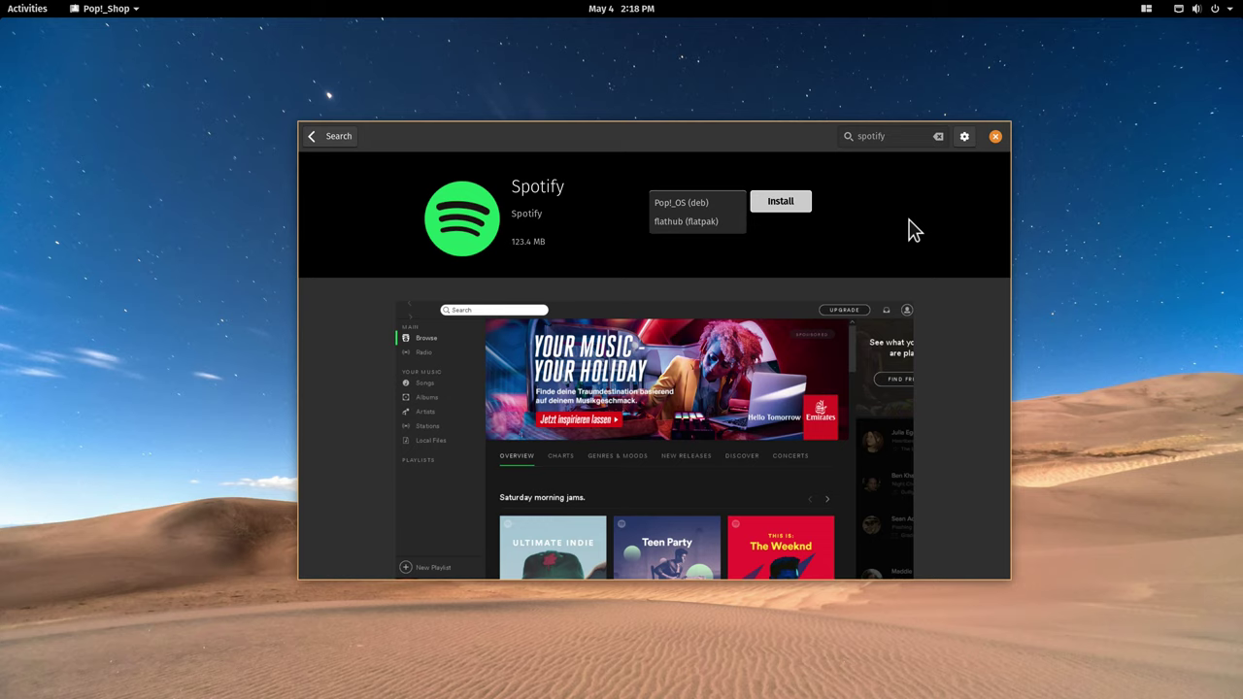
{"action": "left_click", "coordinate": [996, 137]}
{"action": "left_click", "coordinate": [996, 137]}
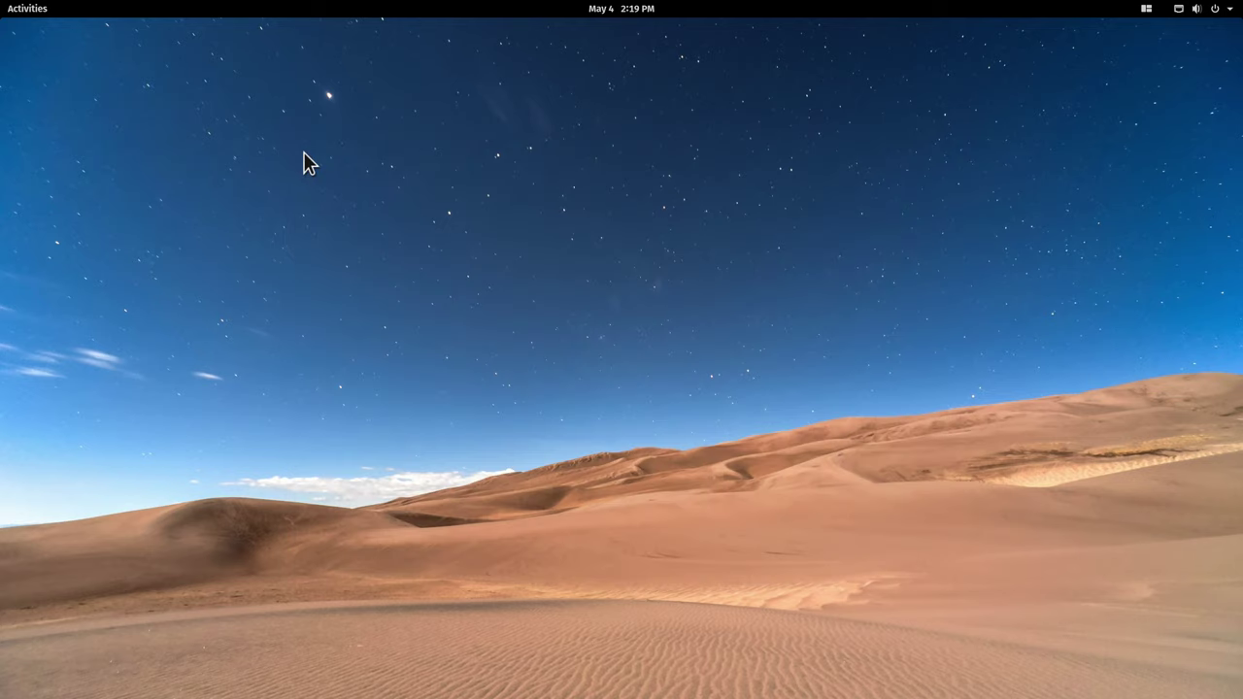
Search 'firm' to open Settings' Firmware page, see no managed devices, then close Settings
{"action": "left_click", "coordinate": [37, 11]}
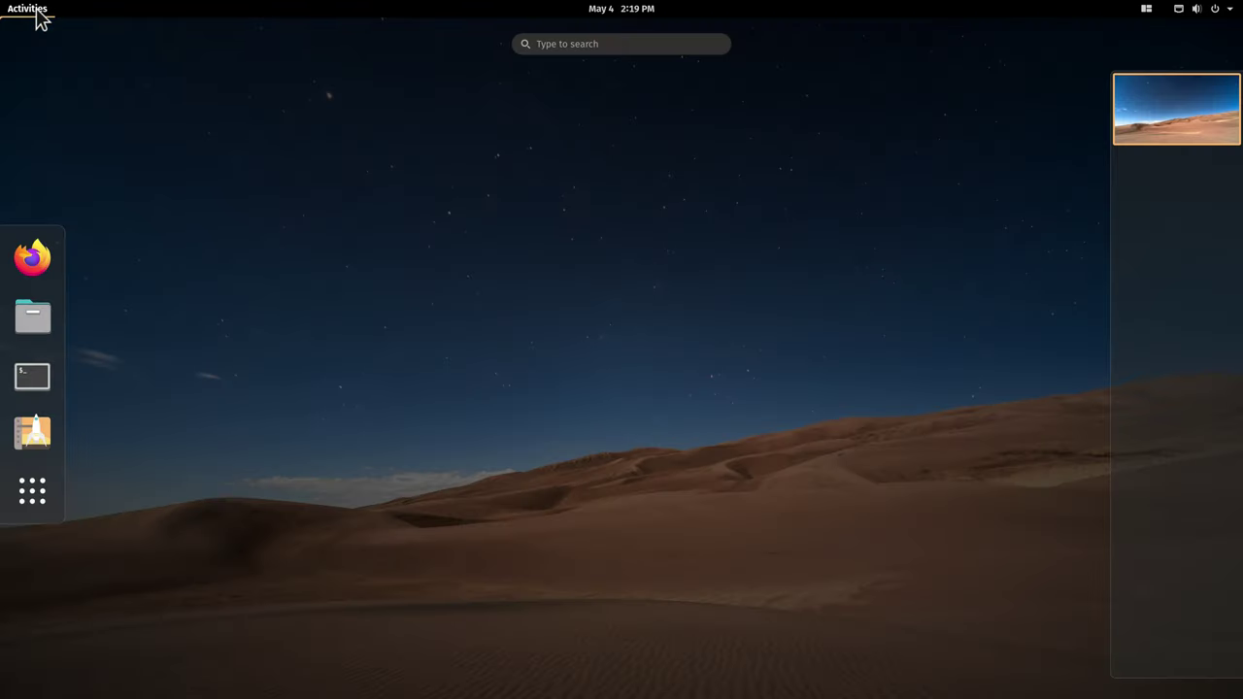
{"action": "type", "text": "firm"}
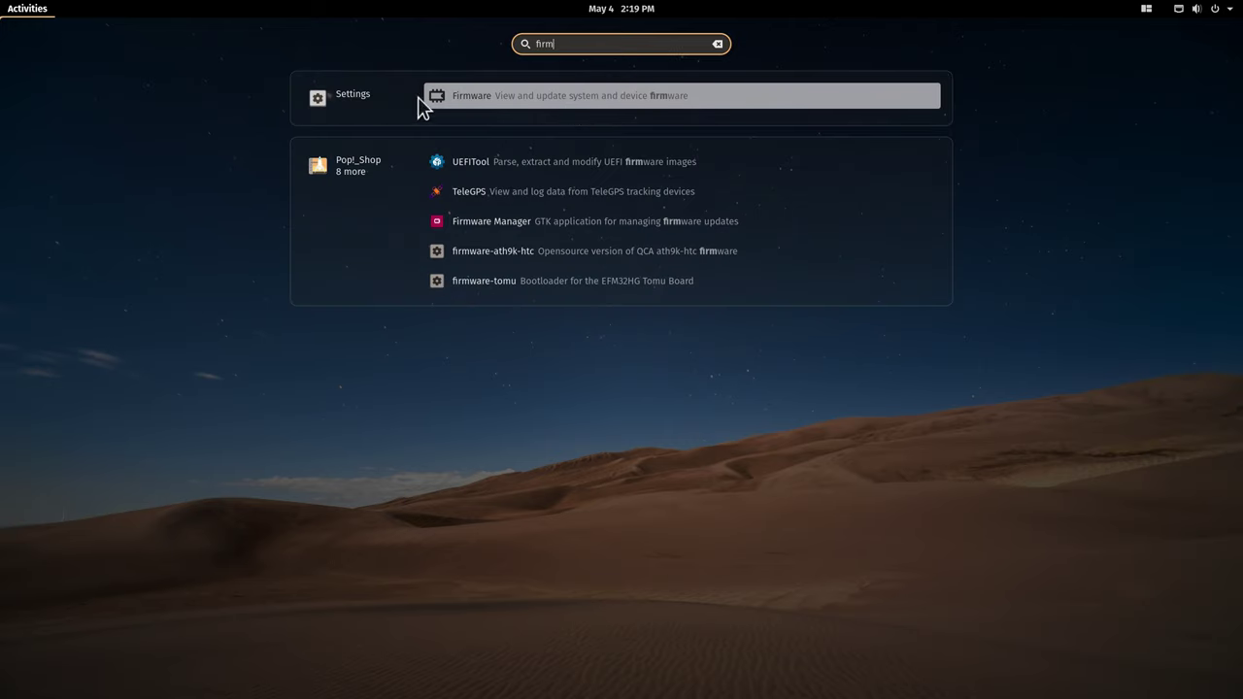
{"action": "left_click", "coordinate": [363, 109]}
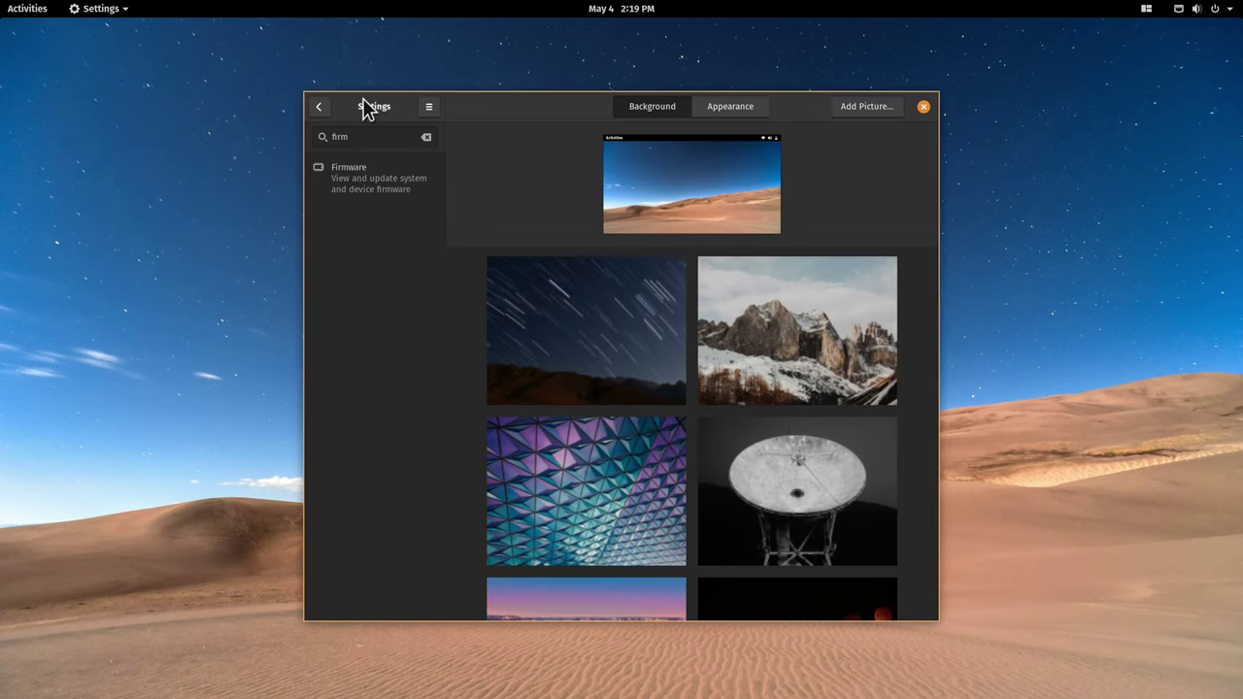
{"action": "left_click", "coordinate": [348, 192]}
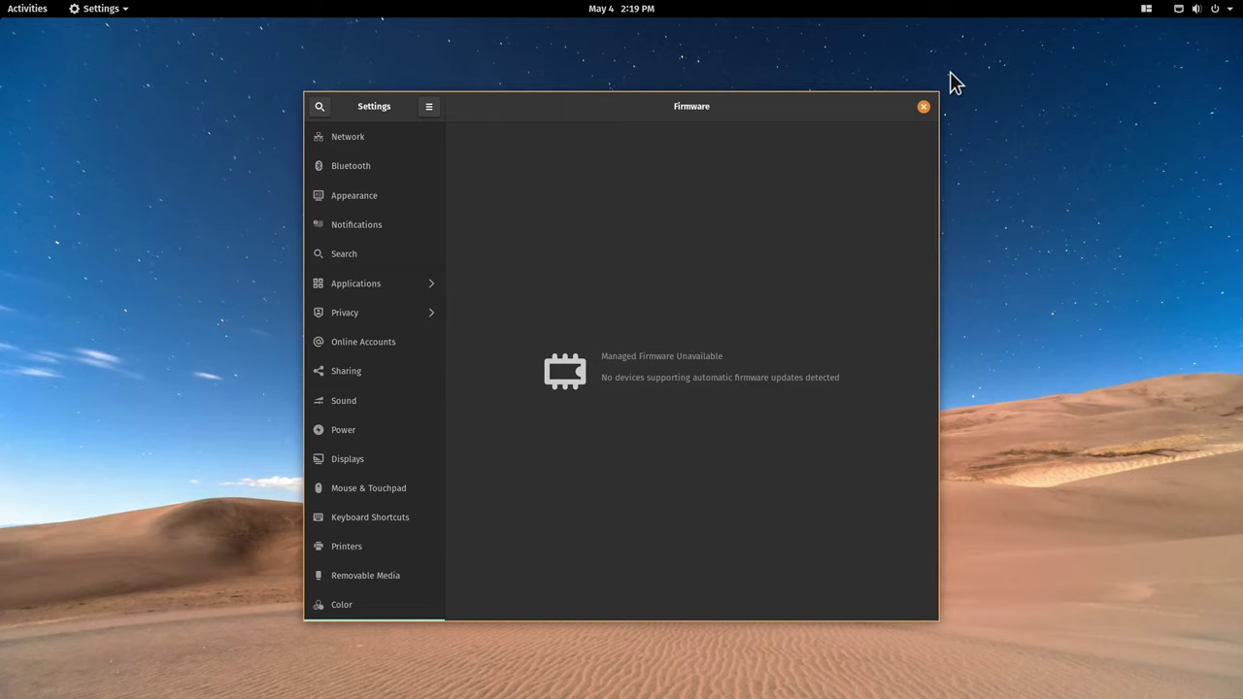
{"action": "left_click", "coordinate": [924, 107]}
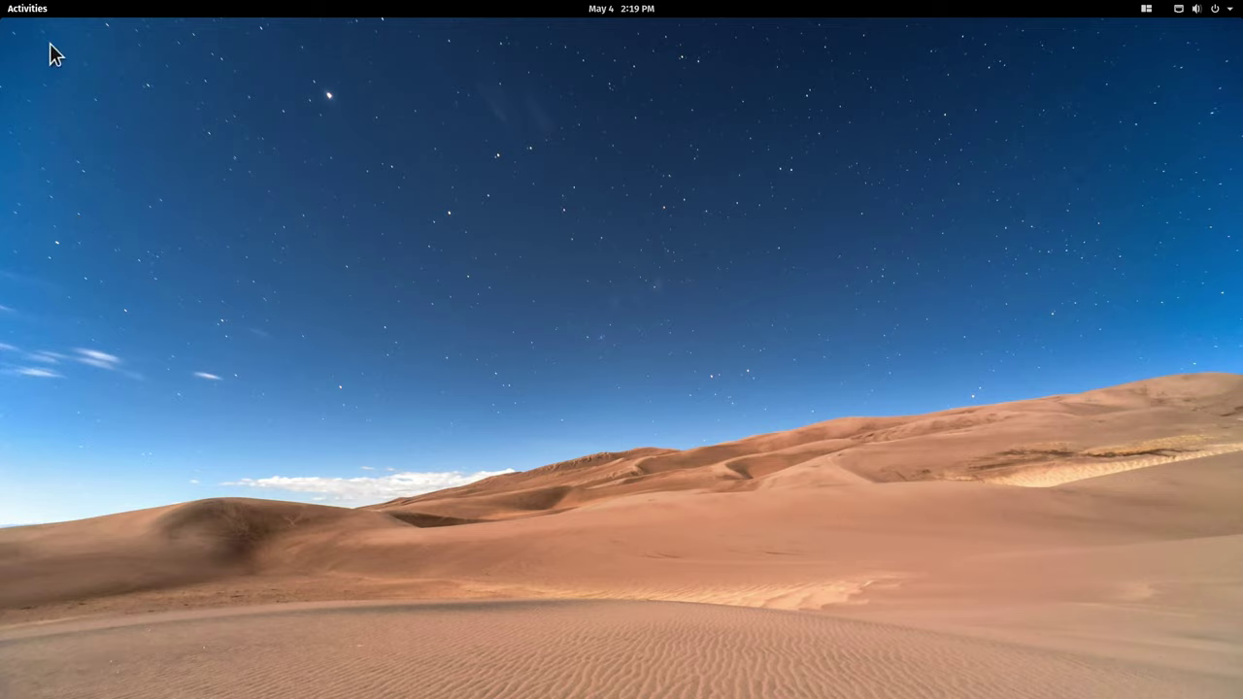
Open Terminal, run uname -r showing kernel 5.4.0-7625-generic, then close it
{"action": "left_click", "coordinate": [38, 13]}
{"action": "type", "text": "ter"}
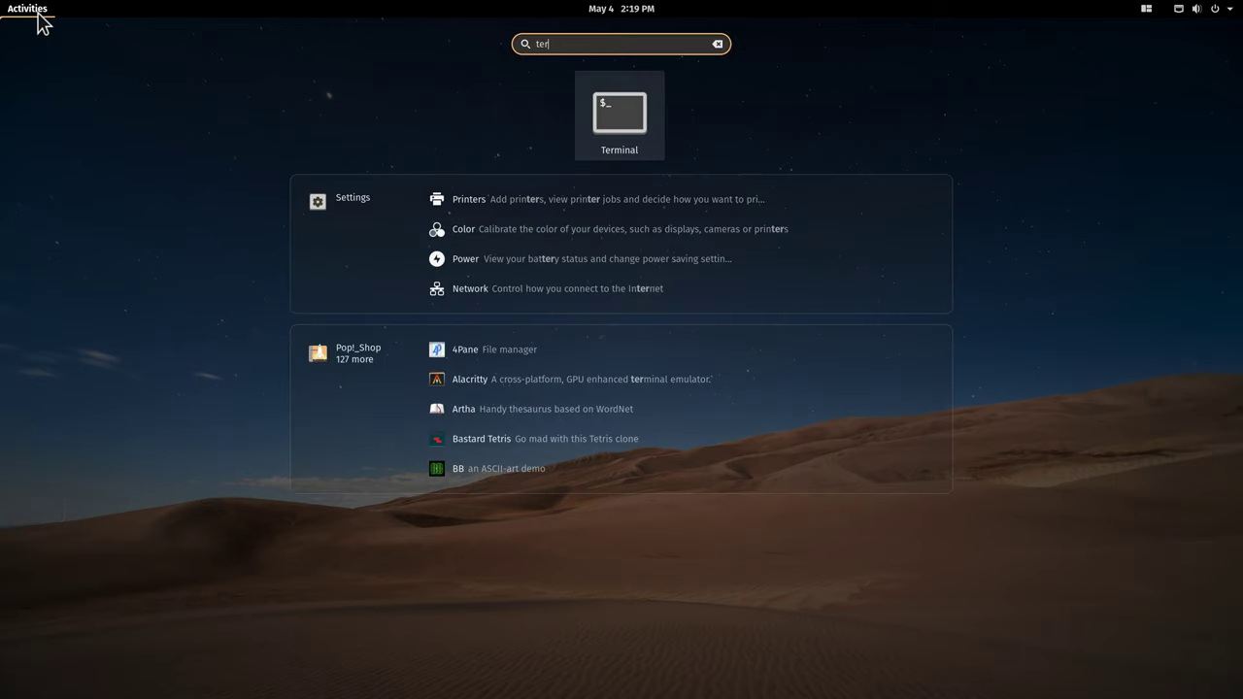
{"action": "key", "text": "Return"}
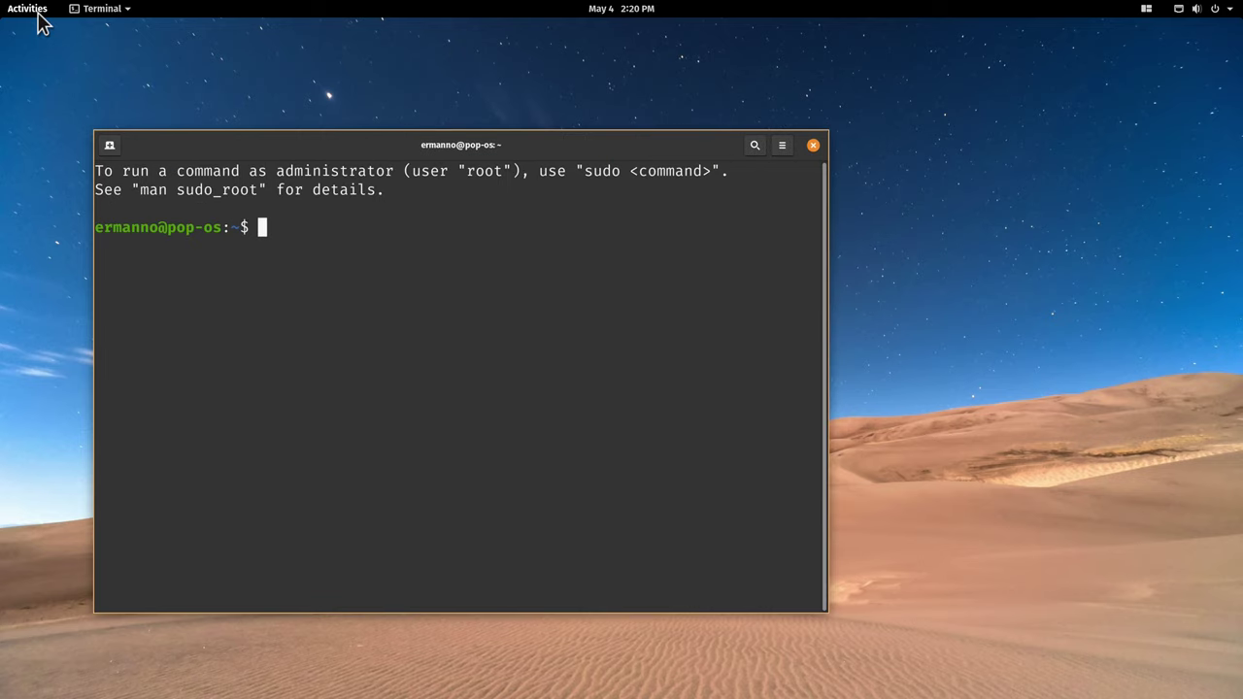
{"action": "type", "text": "uname -r"}
{"action": "key", "text": "Return"}
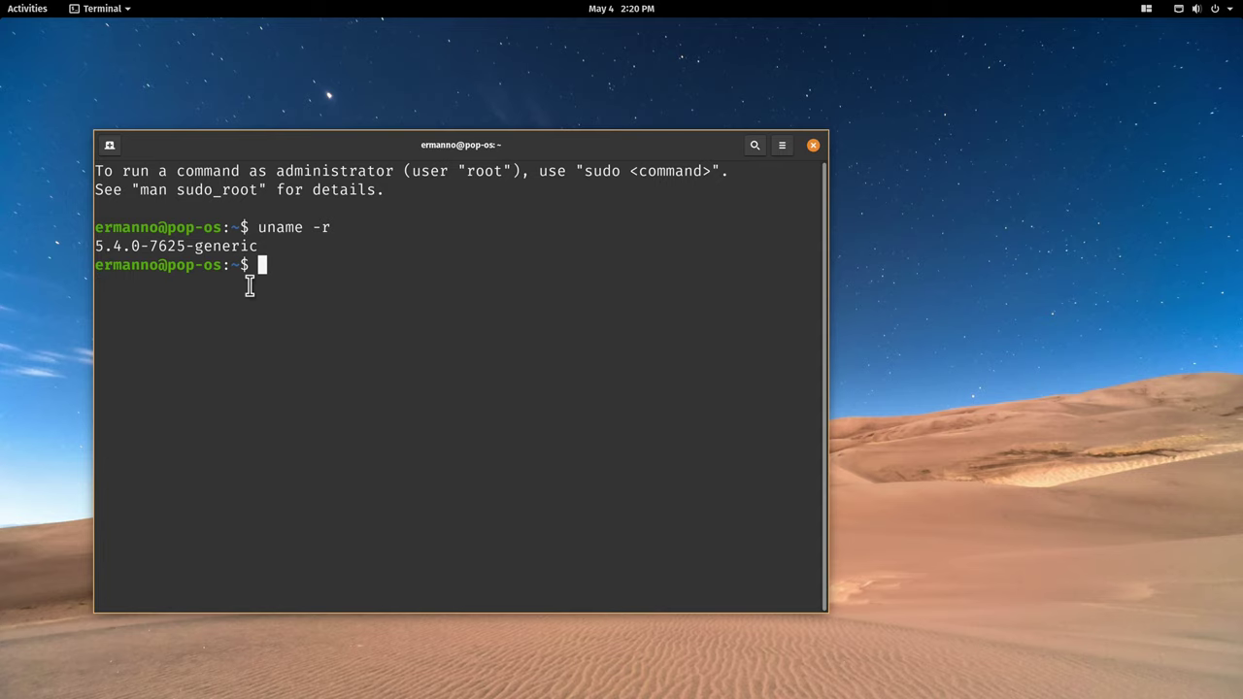
{"action": "left_click", "coordinate": [814, 146]}
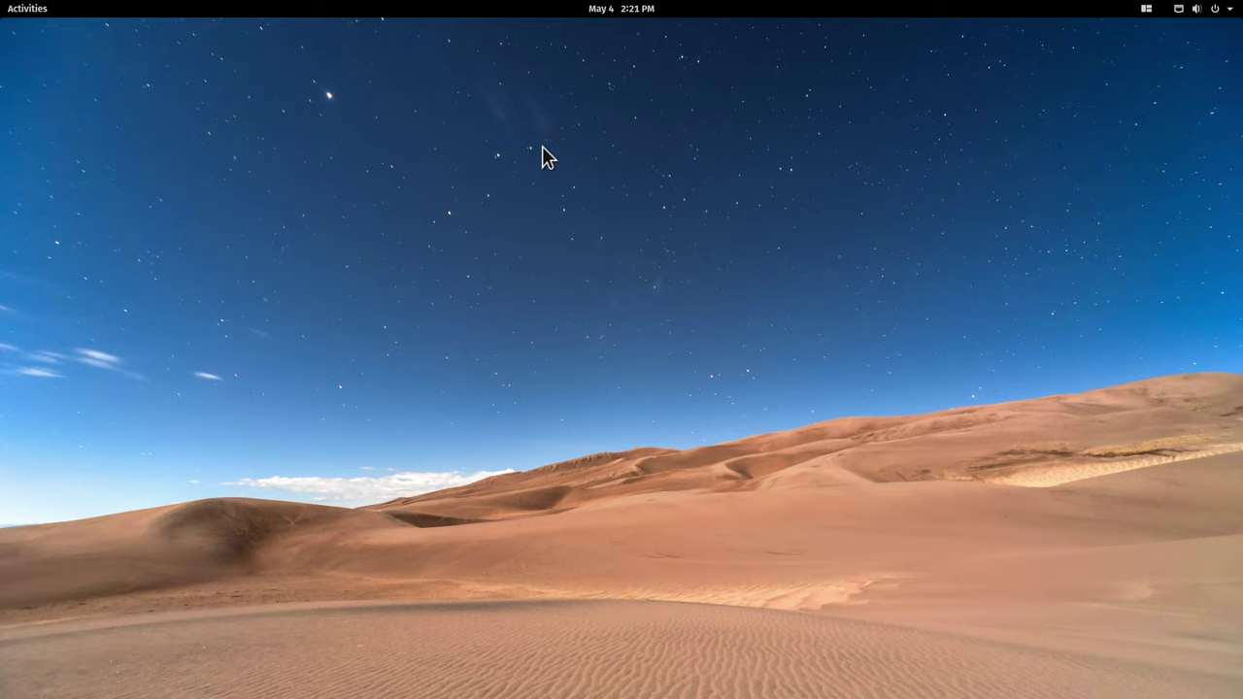
Start LibreOffice Writer from the Office app folder and dismiss the tip of the day
{"action": "left_click", "coordinate": [21, 10]}
{"action": "left_click", "coordinate": [31, 491]}
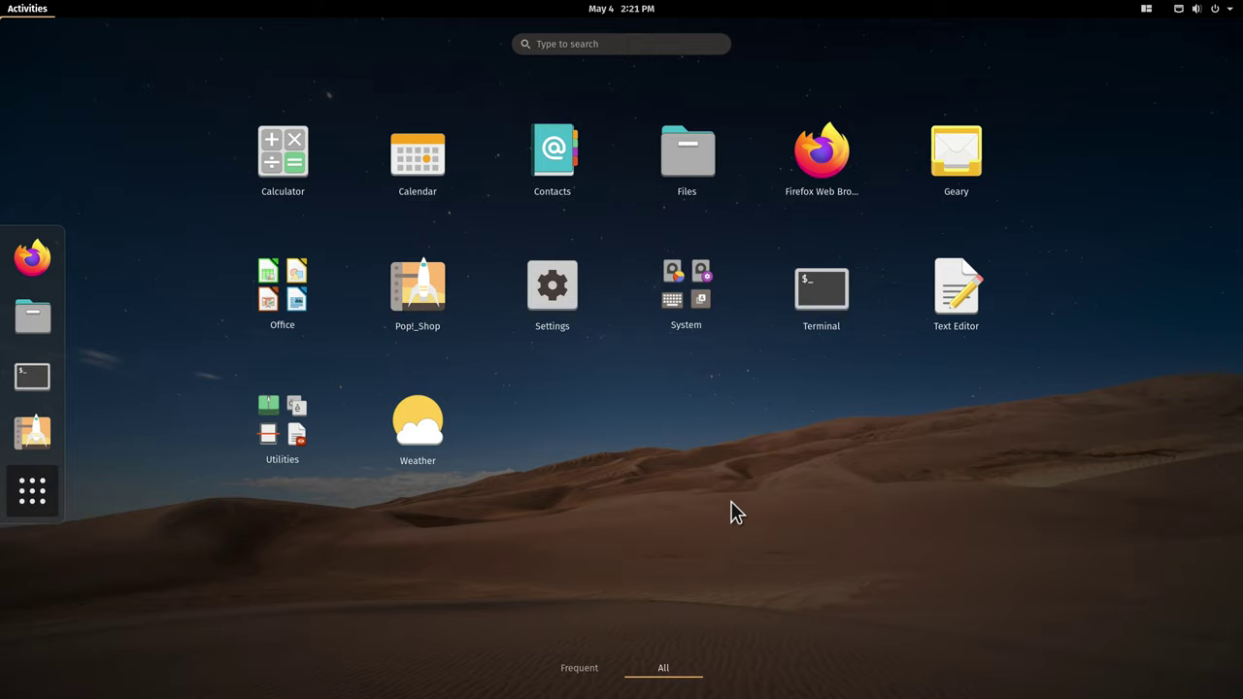
{"action": "left_click", "coordinate": [301, 297]}
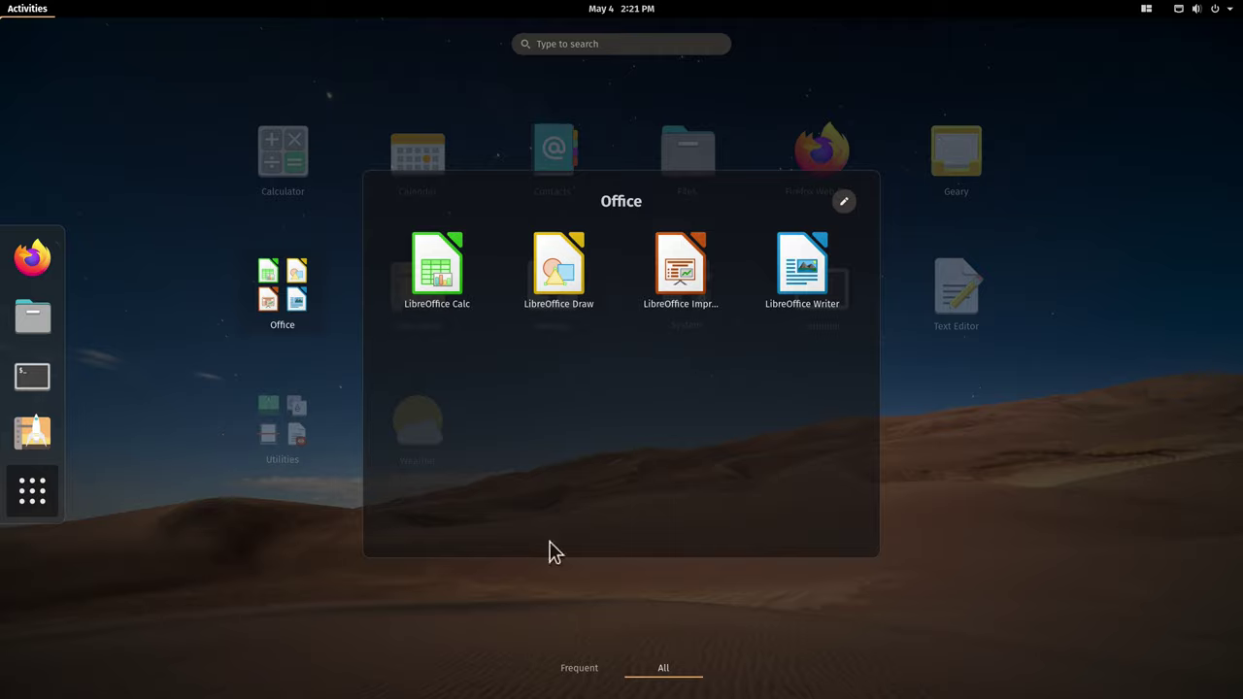
{"action": "left_click", "coordinate": [785, 297]}
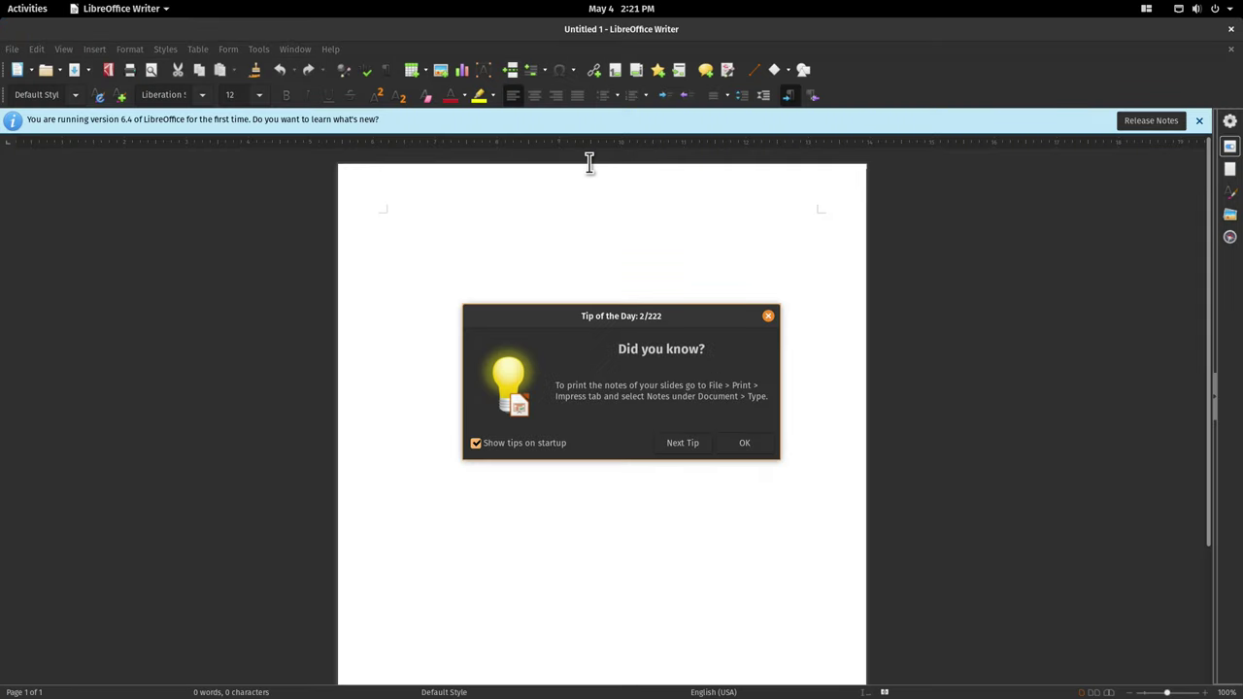
{"action": "left_click", "coordinate": [750, 448]}
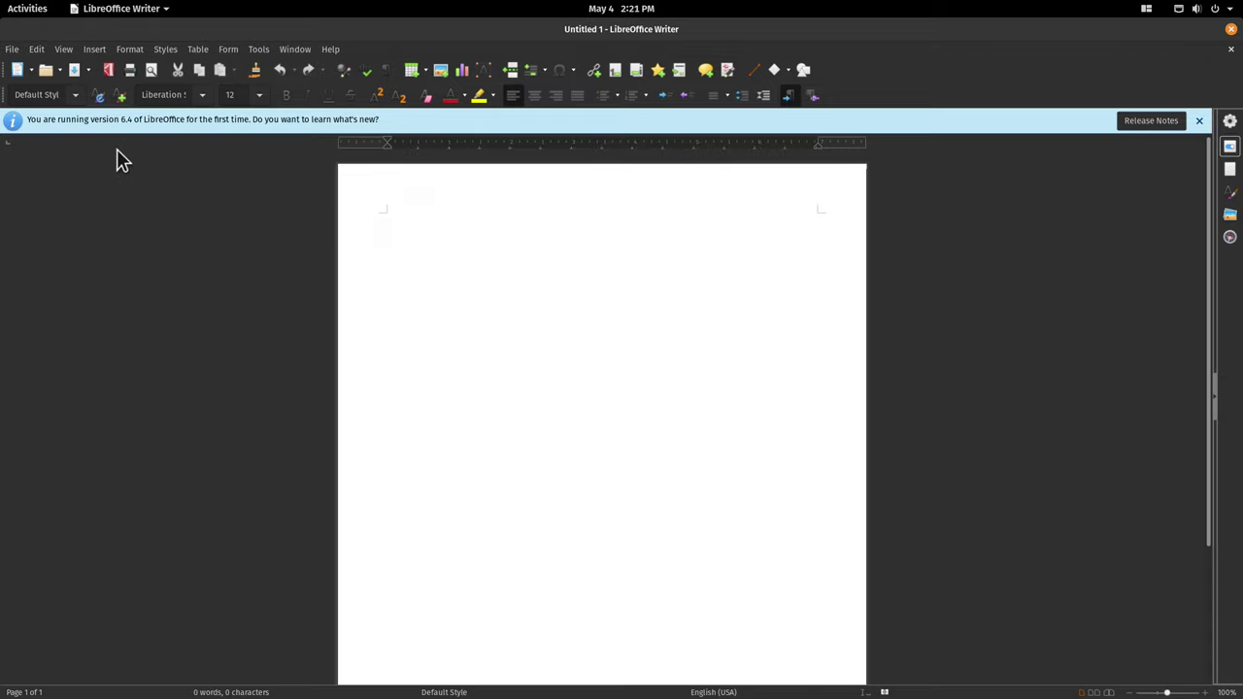
Check Help > About LibreOffice, version 6.4.2.2, then close it and quit Writer
{"action": "left_click", "coordinate": [330, 49]}
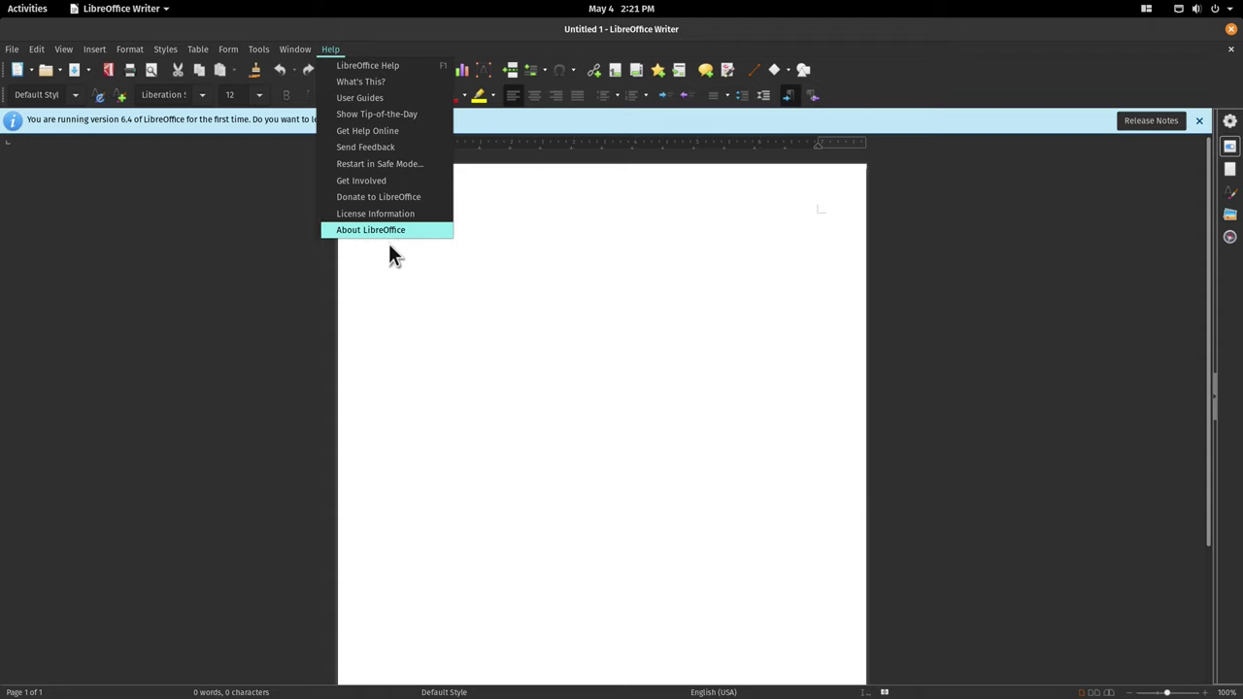
{"action": "left_click", "coordinate": [387, 230]}
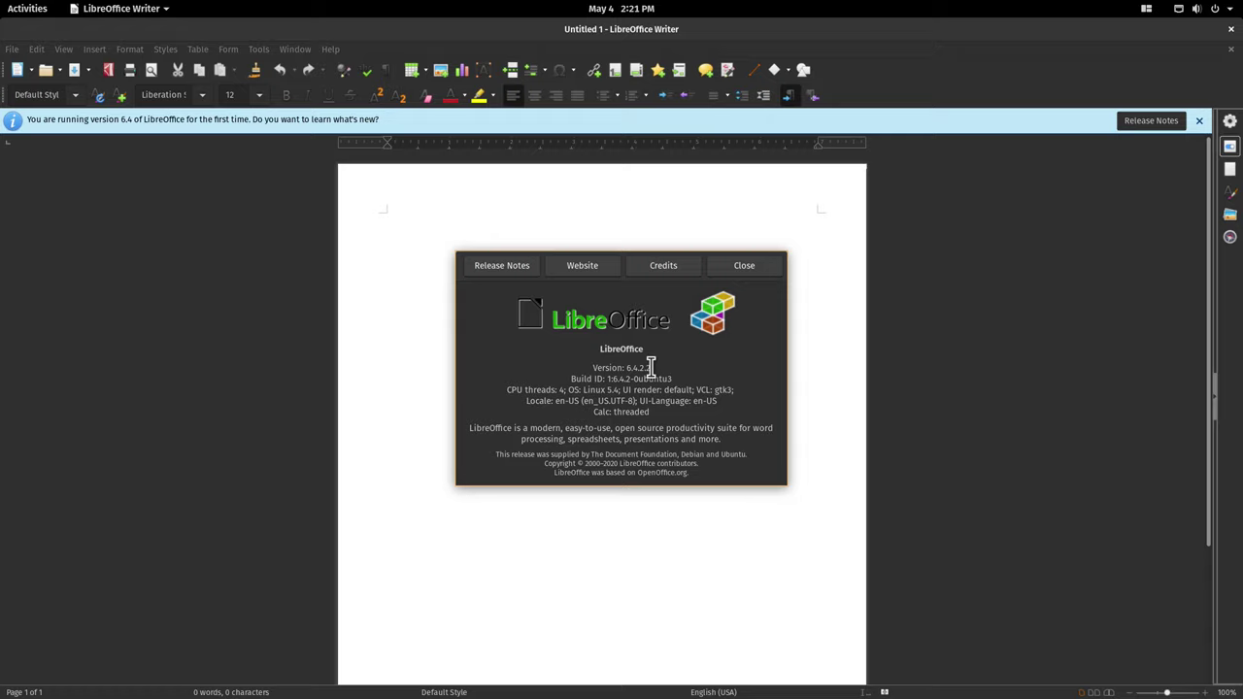
{"action": "left_click", "coordinate": [742, 268]}
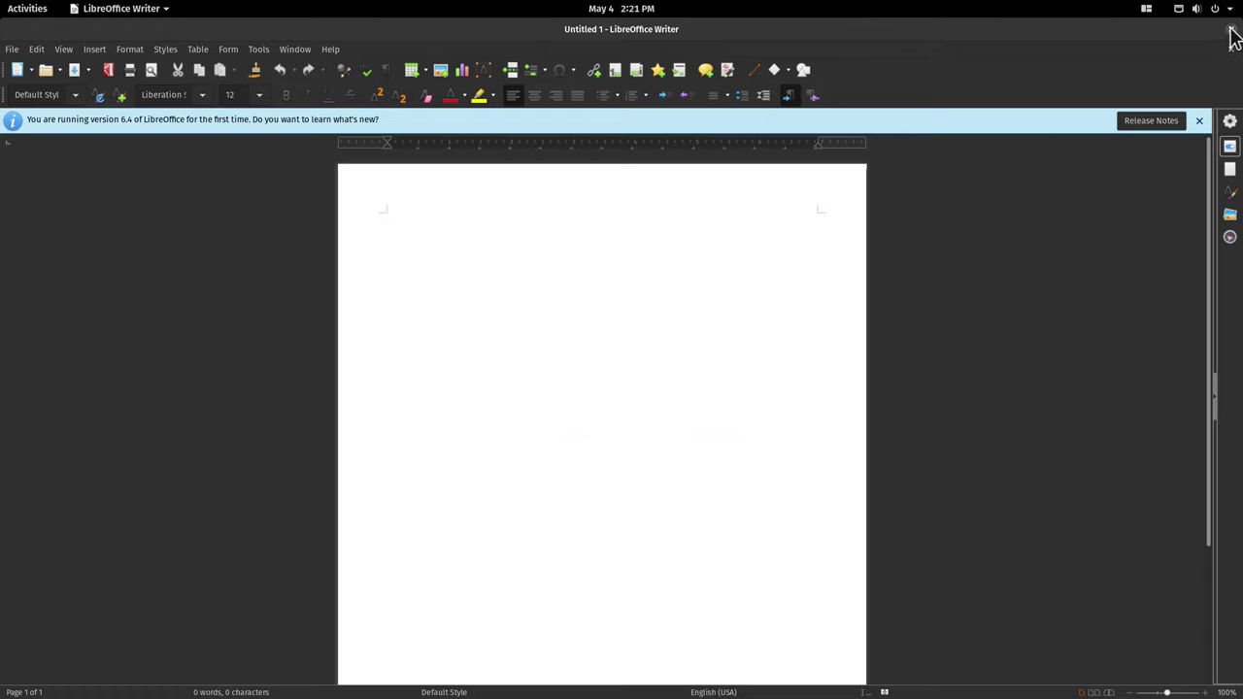
{"action": "left_click", "coordinate": [1231, 32]}
Launch Files from the application grid to browse the Home folder
{"action": "left_click", "coordinate": [36, 8]}
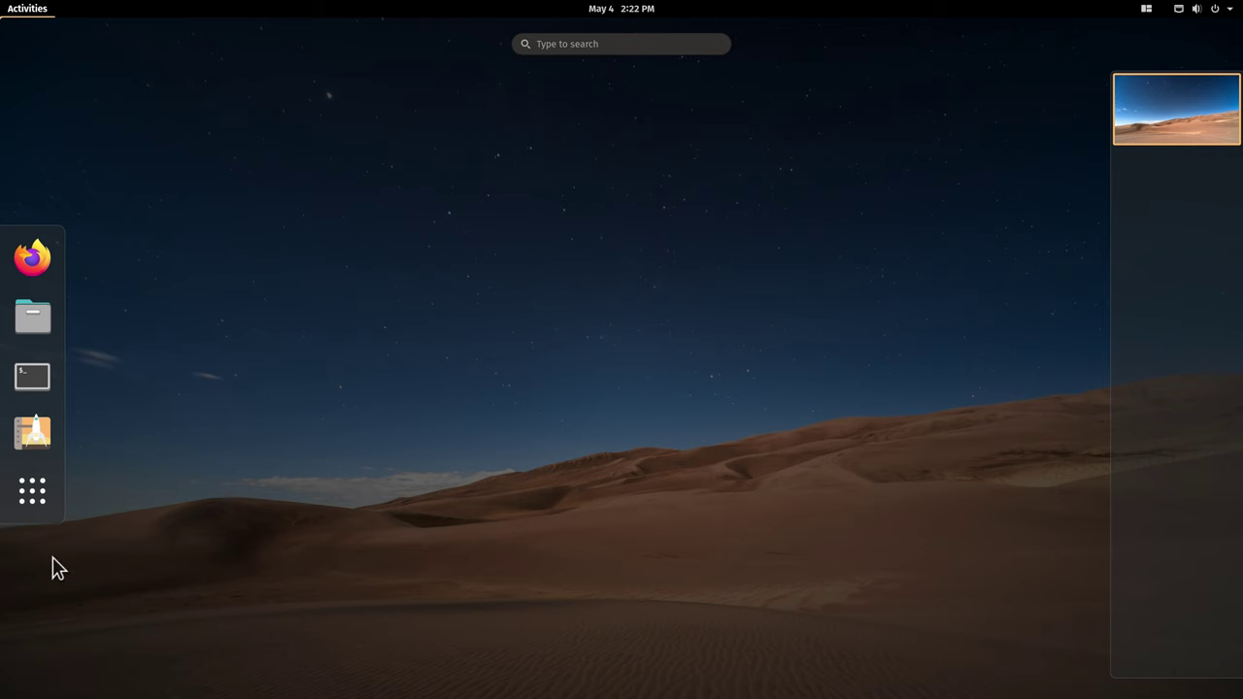
{"action": "left_click", "coordinate": [36, 503]}
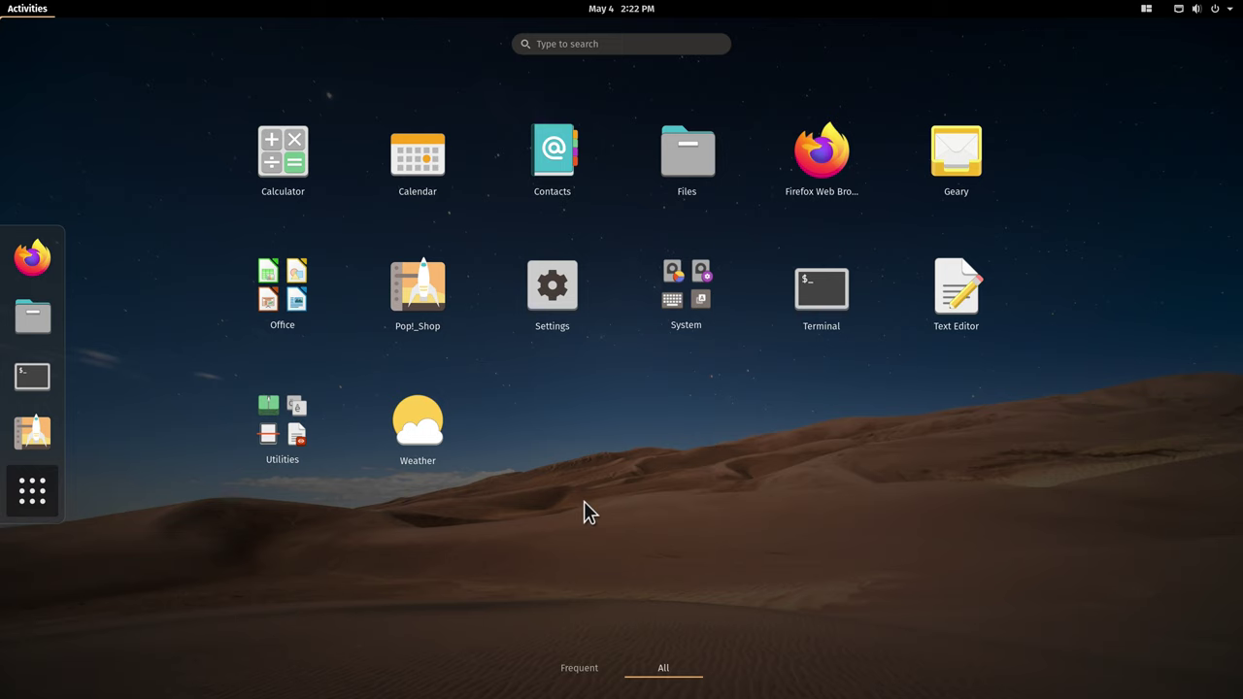
{"action": "left_click", "coordinate": [705, 153]}
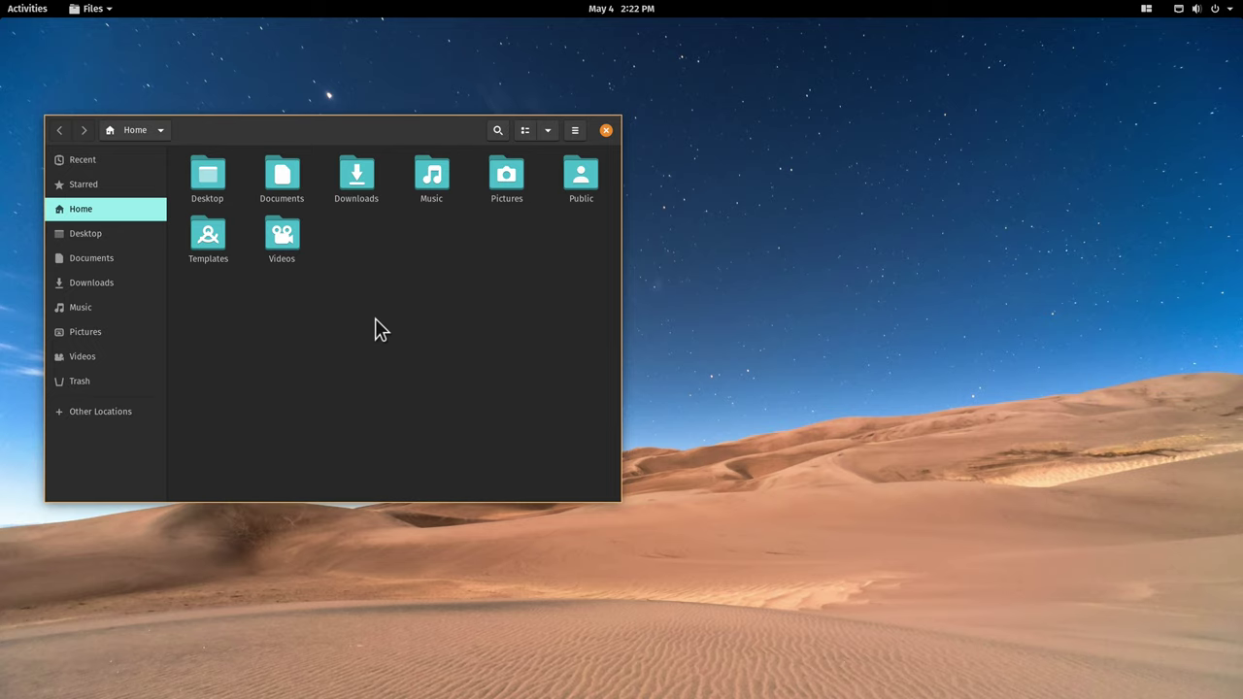
Close Files and launch Calculator by searching 'calc' in the launcher
{"action": "left_click", "coordinate": [605, 132]}
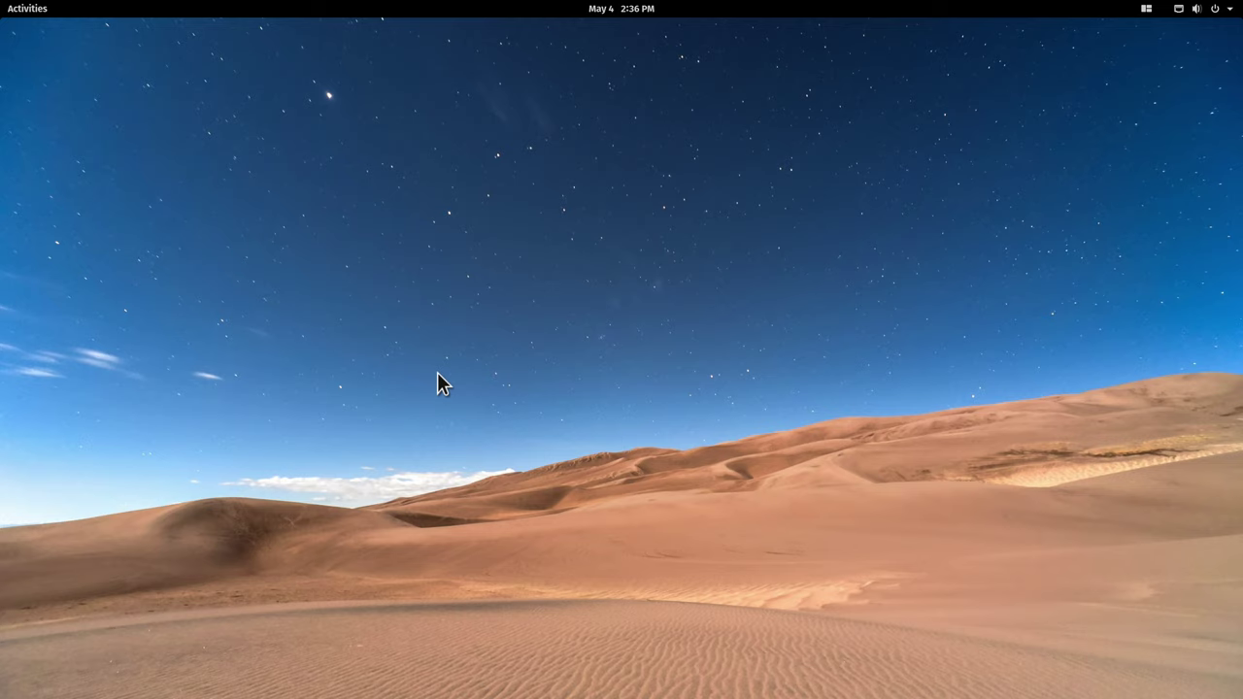
{"action": "key", "text": "alt+F2"}
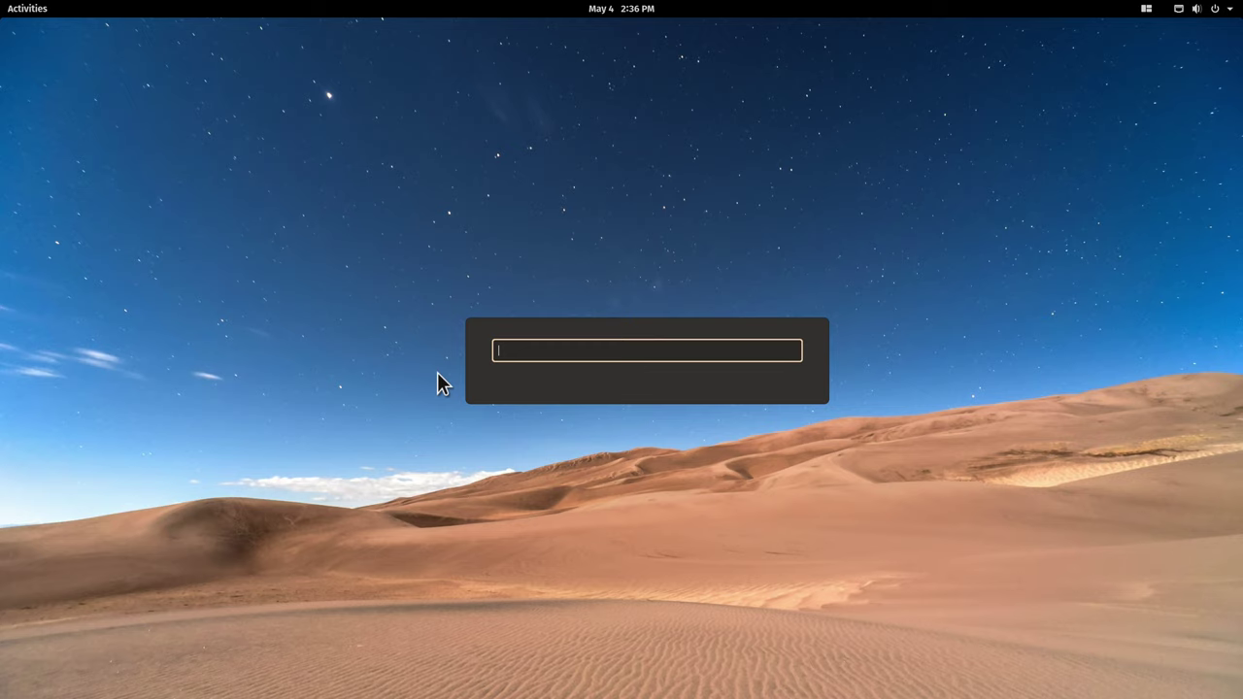
{"action": "type", "text": "calc"}
{"action": "key", "text": "Return"}
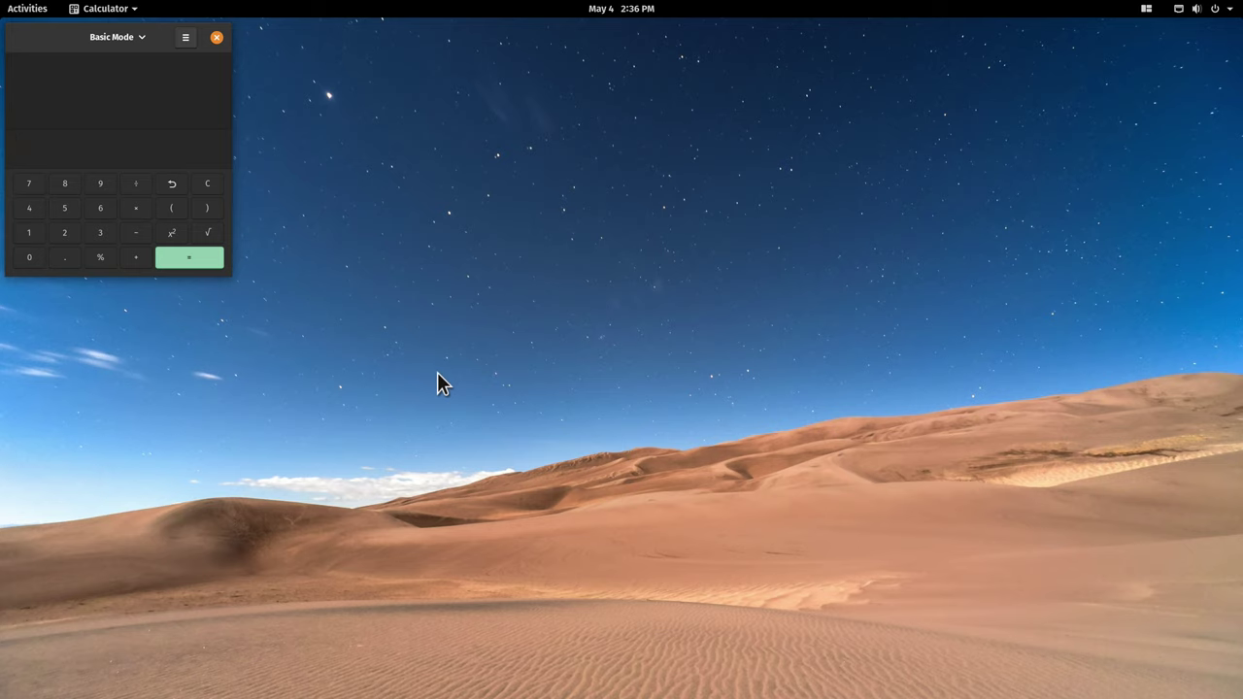
Launch the LibreOffice Start Center by searching 'offi', then bring up the tiling menu
{"action": "key", "text": "super"}
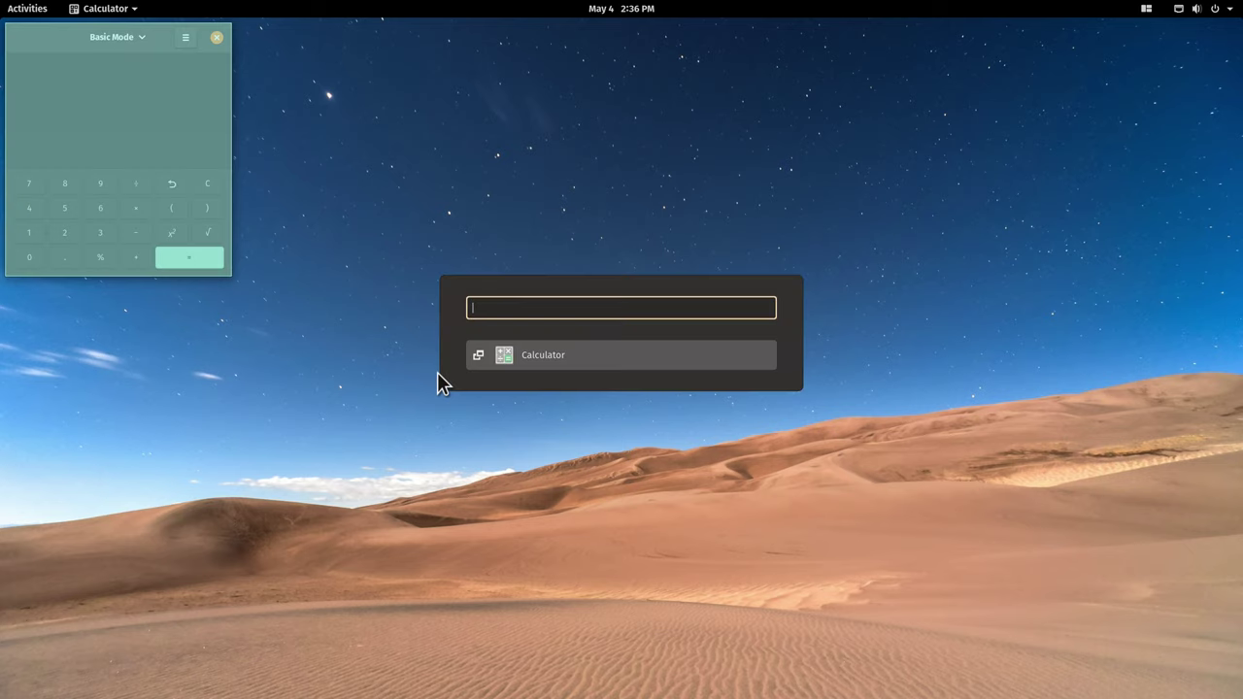
{"action": "type", "text": "offi"}
{"action": "key", "text": "Return"}
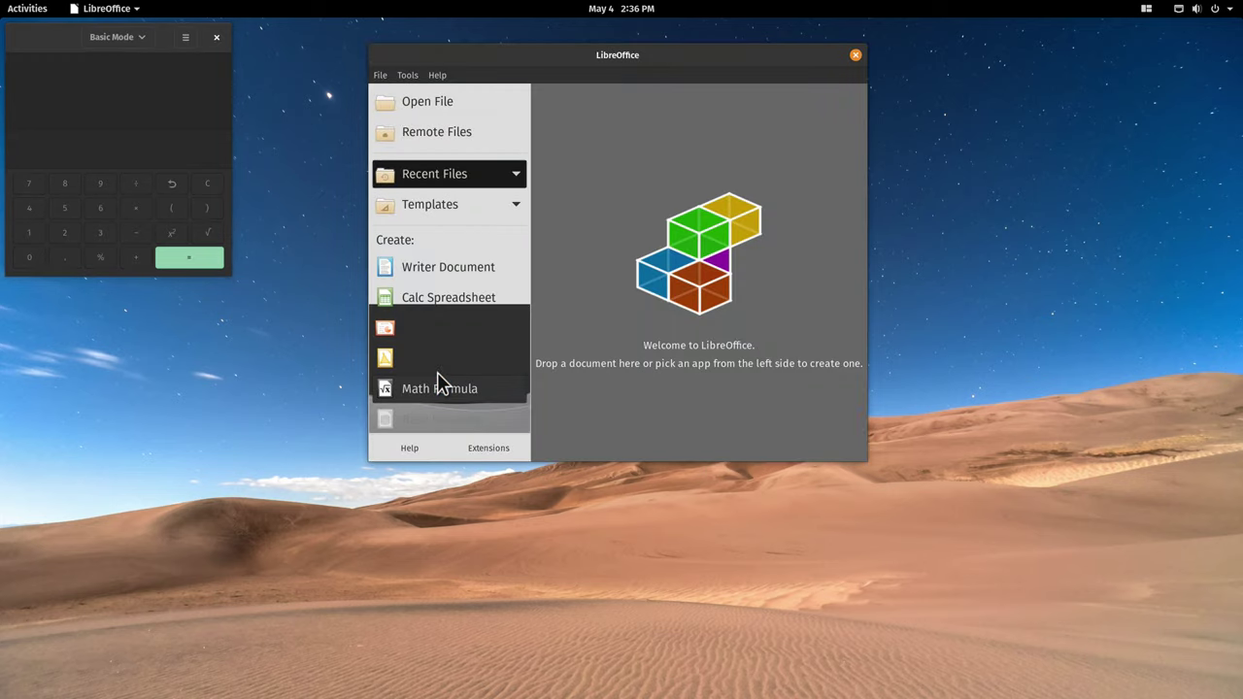
{"action": "left_click", "coordinate": [1146, 8]}
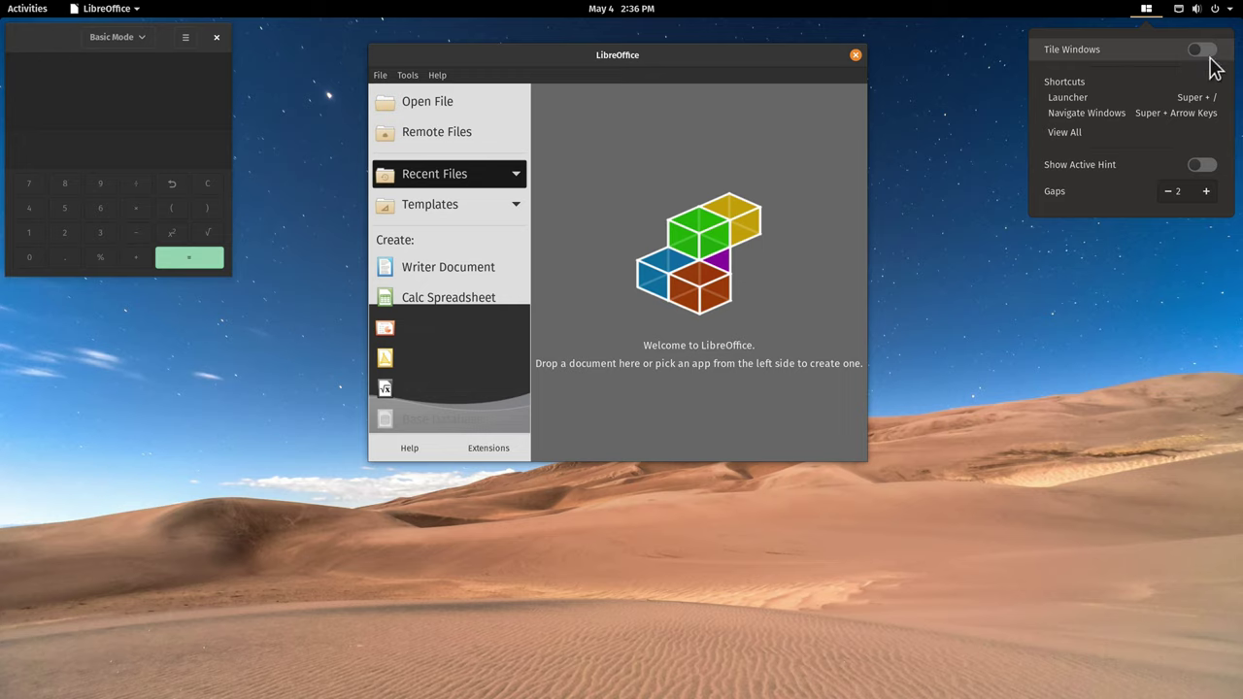
Switch on Tile Windows so LibreOffice Start Center and Calculator sit side by side
{"action": "left_click", "coordinate": [1203, 52]}
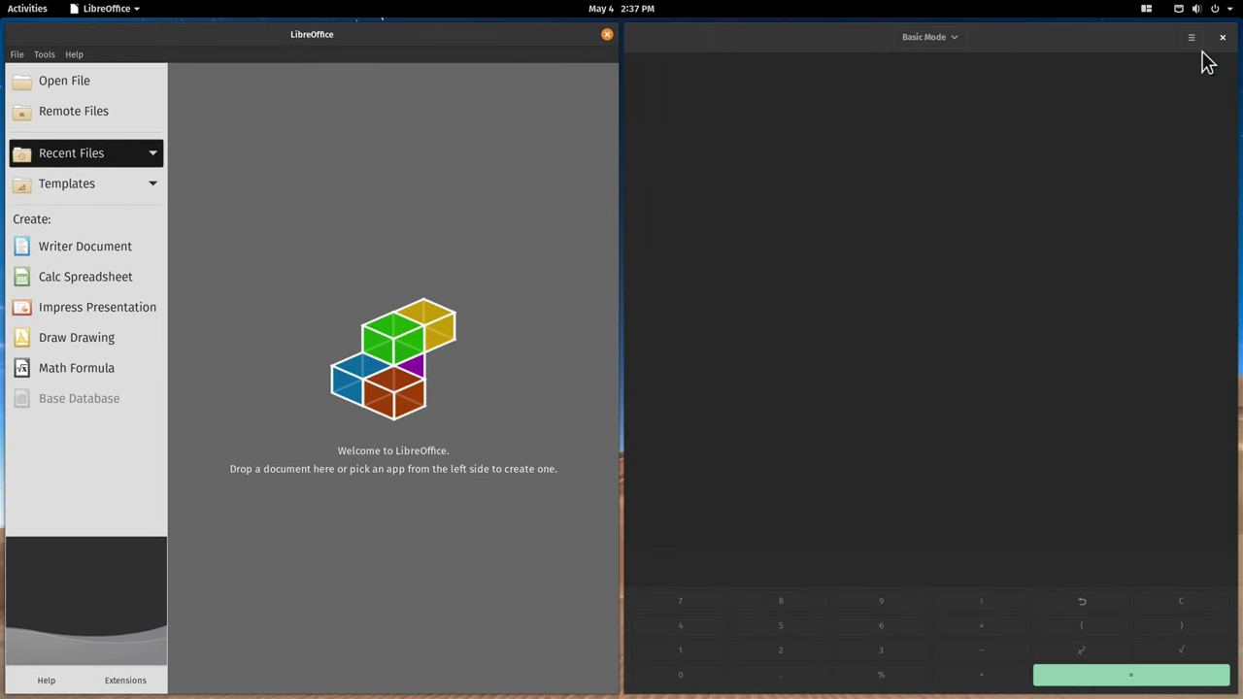